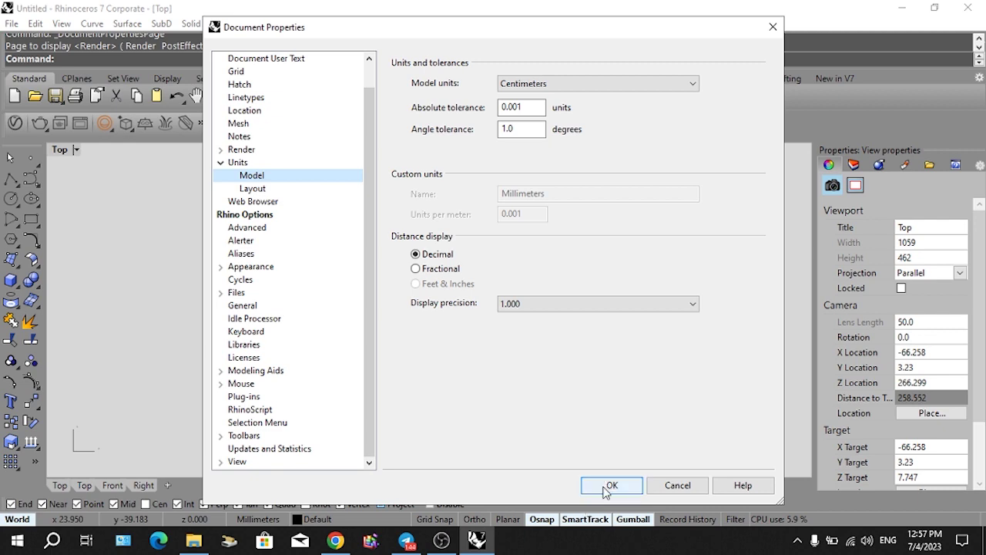
Apply centimeters as the model units, keeping an absolute tolerance of 0.001 units.
left_click(609, 484)
left_click(507, 301)
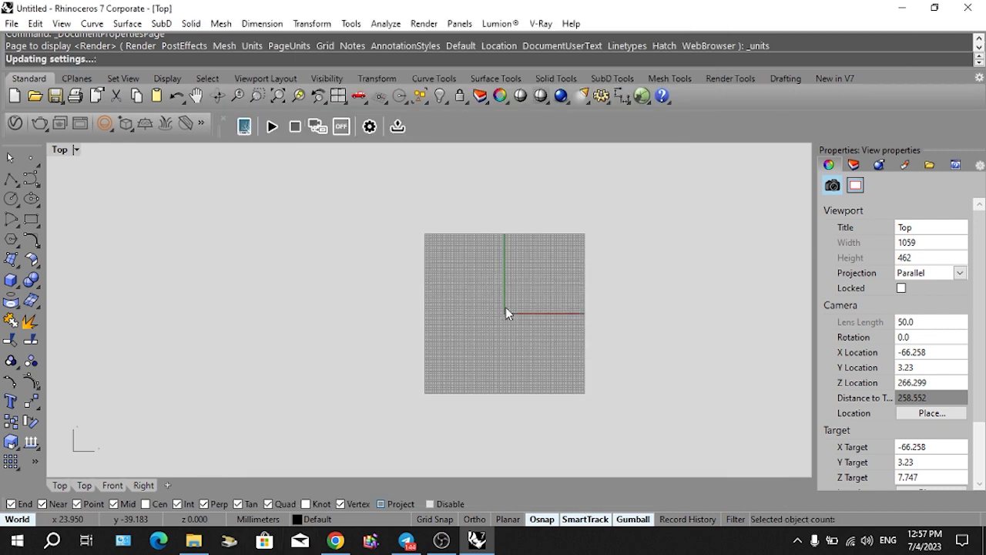
Insert photo_2023-07-04_12-55-39 from folder 11 as a picture in the Top viewport, beside the grid origin.
left_click(193, 540)
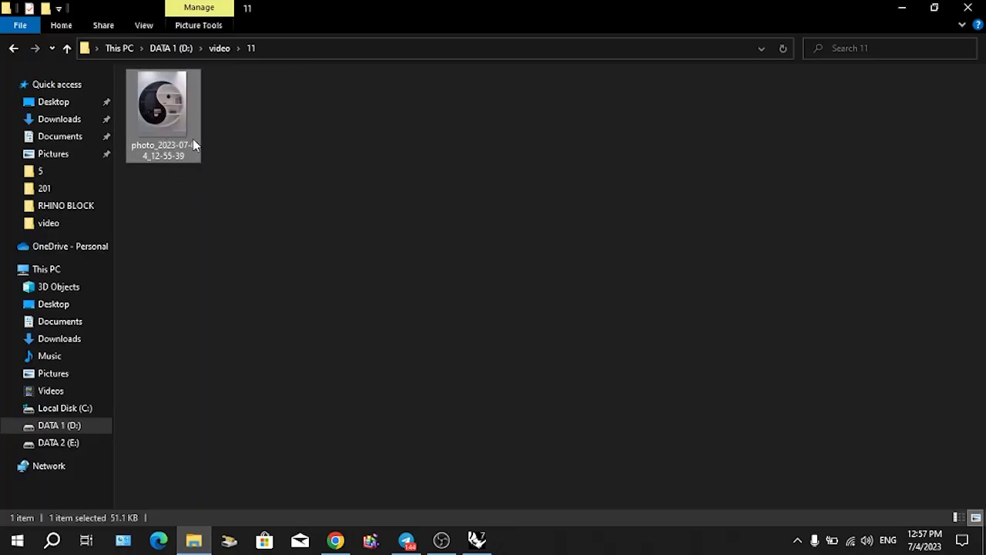
left_click_drag(193, 144, 472, 300)
left_click(461, 312)
left_click(484, 244)
left_click(292, 407)
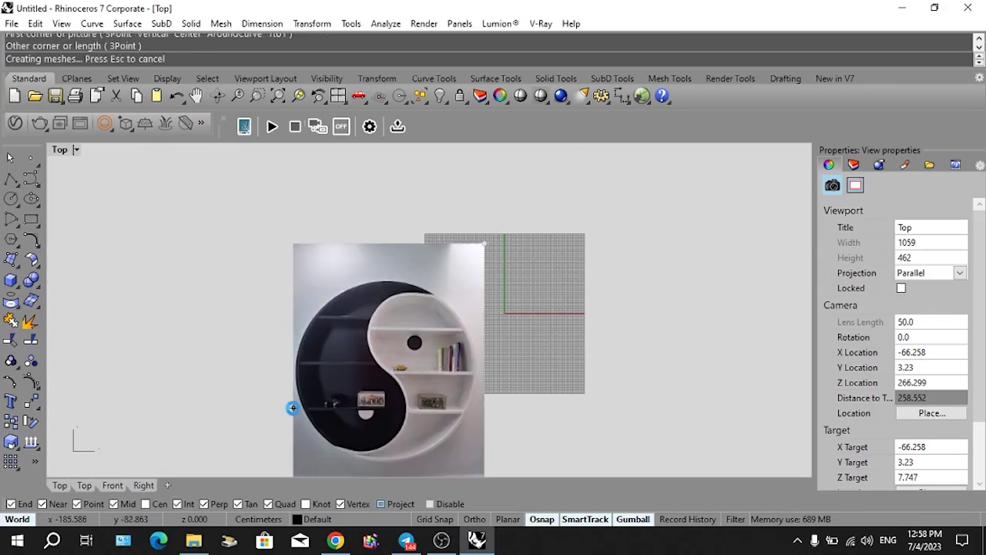
Fit the reference picture in the Top viewport and examine the outline of the yin-yang shelf.
right_click_drag(495, 309, 531, 241)
type("z")
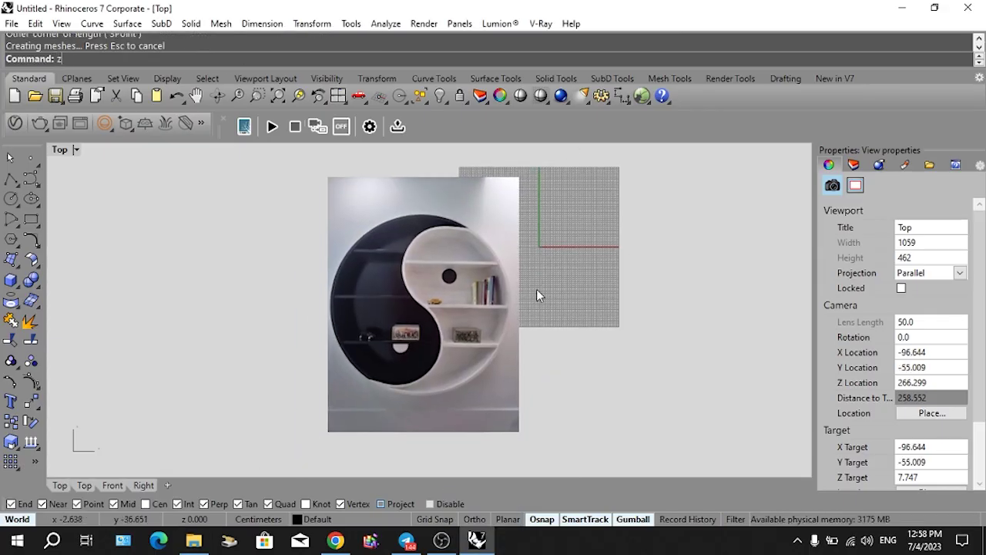
type("e")
key("Return")
left_click(378, 348)
scroll(579, 285, "down", 4)
left_click(574, 285)
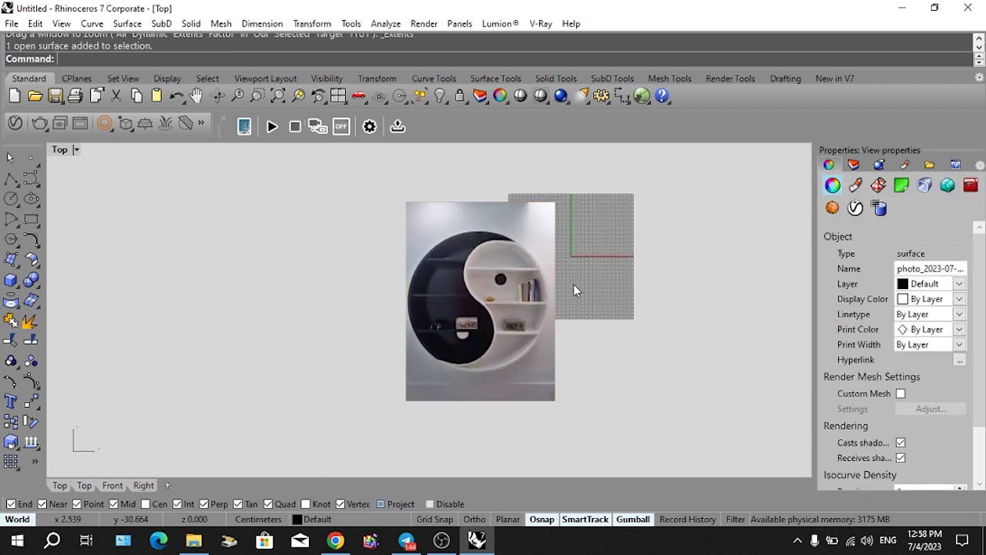
key("ctrl+a")
key("Escape")
scroll(542, 282, "up", 6)
right_click_drag(535, 285, 480, 317)
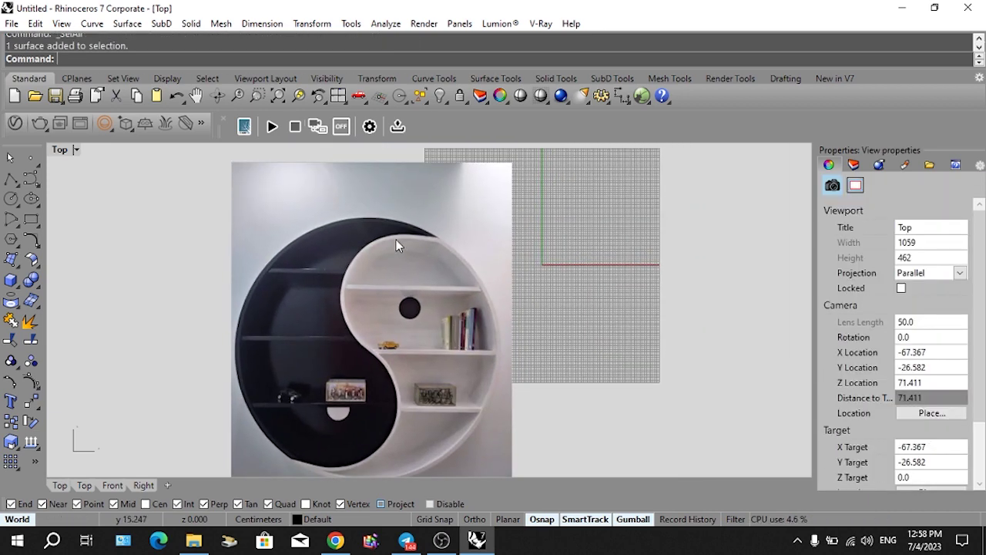
scroll(398, 242, "up", 4)
scroll(473, 253, "down", 6)
right_click_drag(464, 280, 503, 286)
scroll(476, 290, "up", 2)
scroll(520, 252, "down", 4)
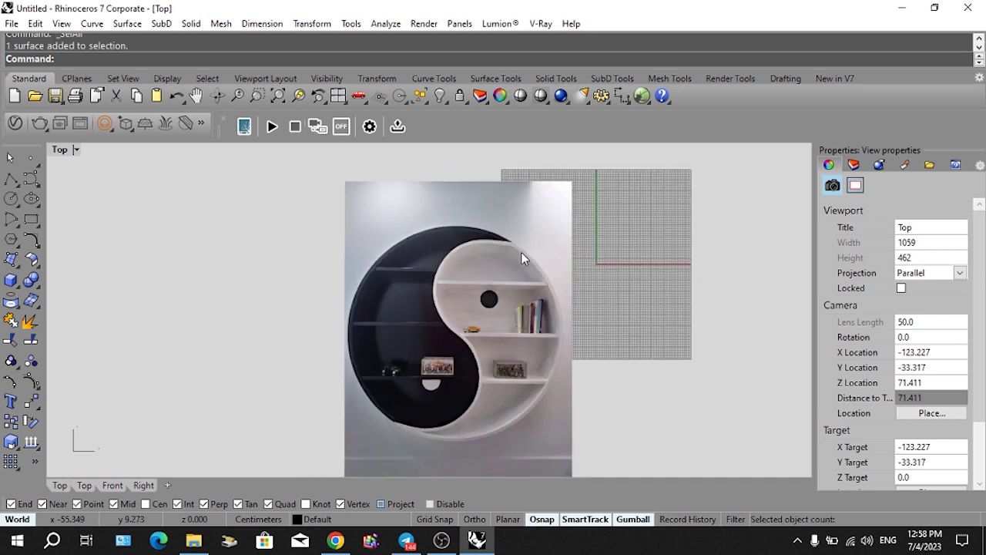
Draw a circle with a 75 cm radius in the empty area beside the reference picture.
right_click_drag(628, 249, 583, 245)
key("Return")
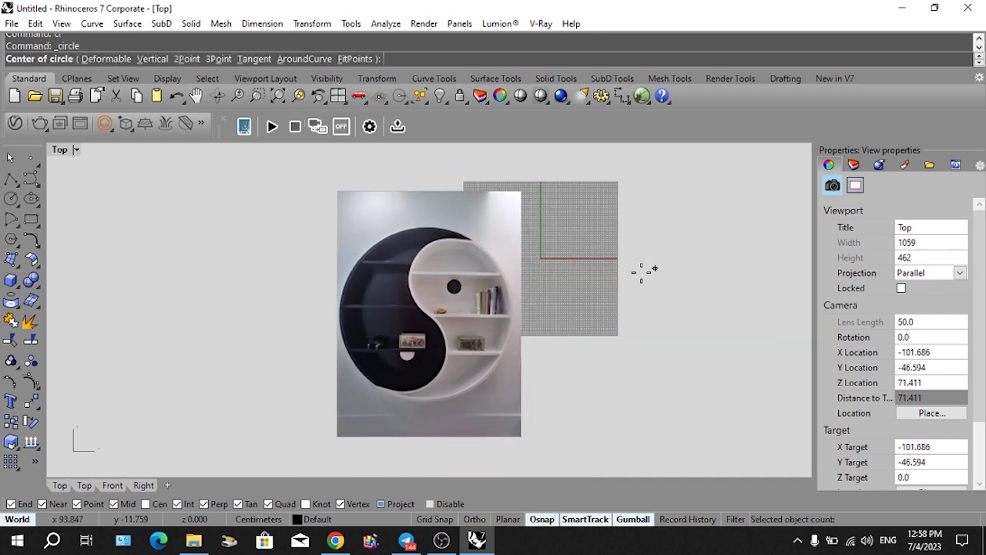
left_click(637, 275)
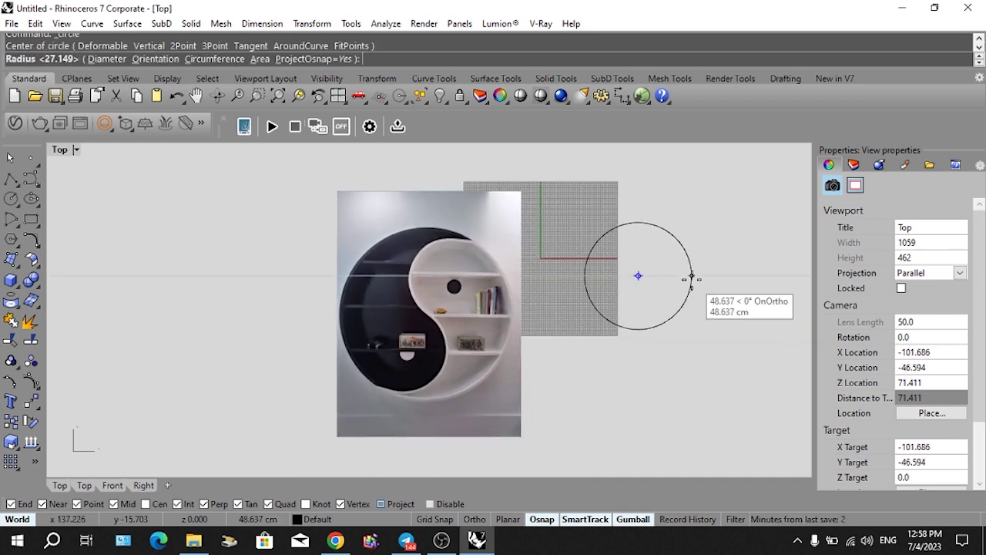
type("82")
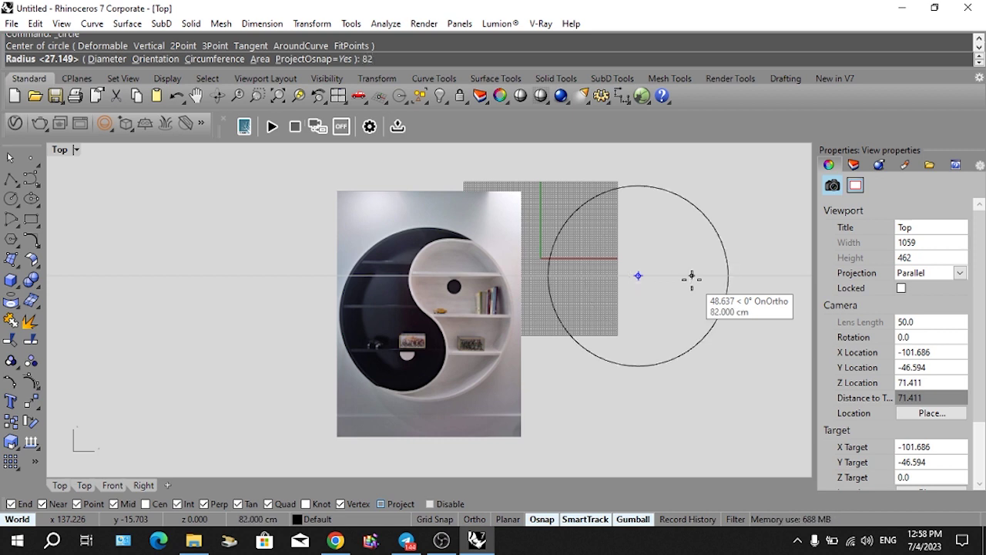
key("BackSpace")
key("BackSpace")
type("60")
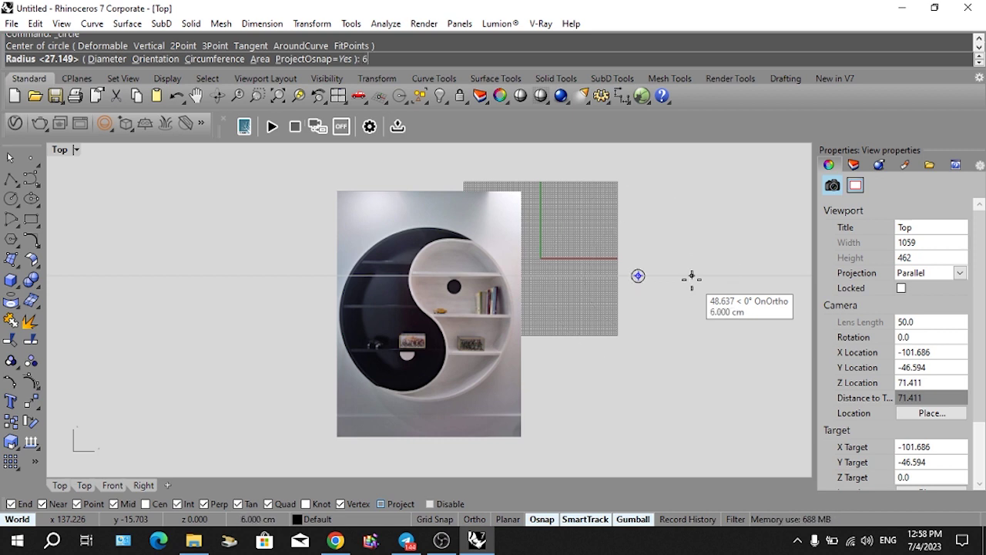
key("BackSpace")
key("BackSpace")
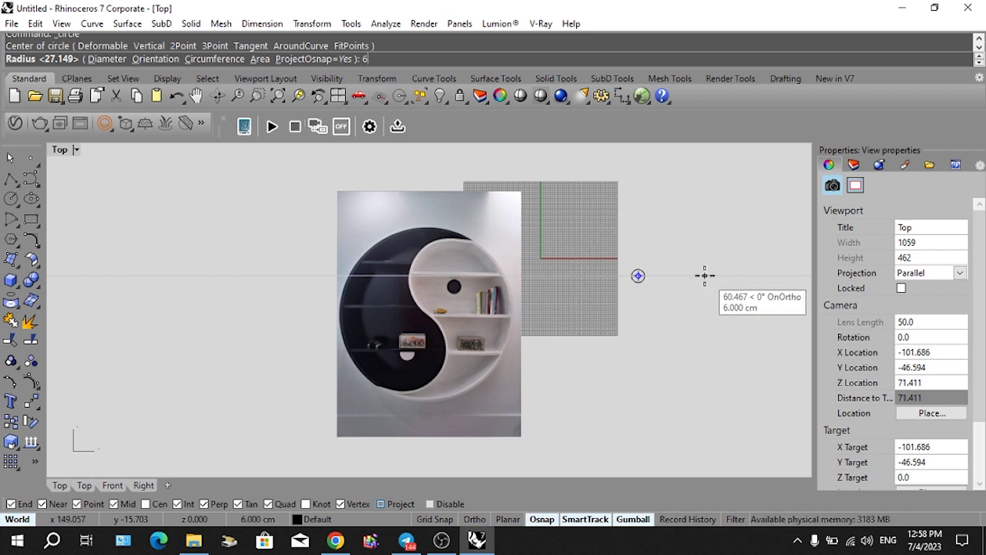
type("75")
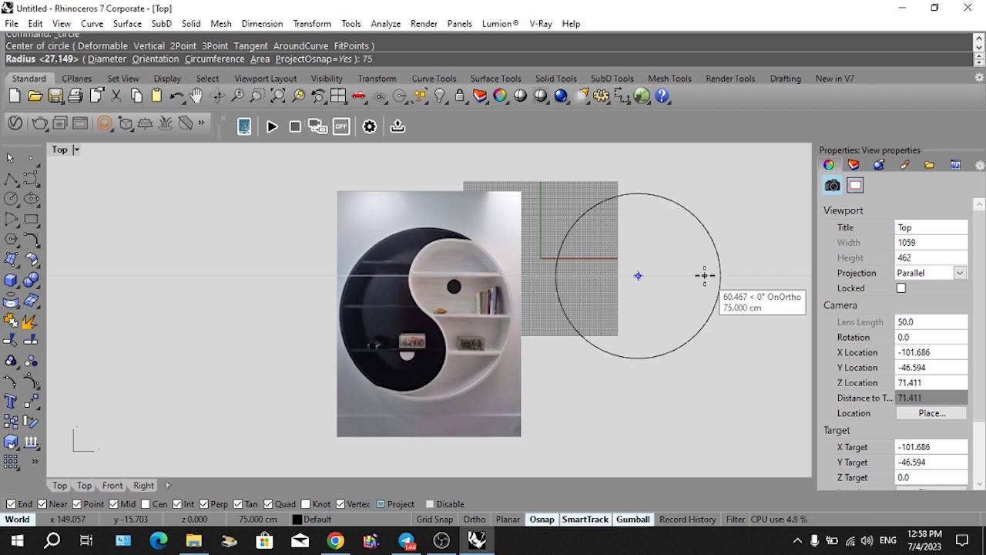
key("Return")
Draw a two-point circle whose diameter runs from the large circle's upper-right edge to its centre.
right_click_drag(744, 273, 708, 331)
scroll(646, 291, "up", 4)
right_click_drag(646, 291, 620, 256)
type("ci2")
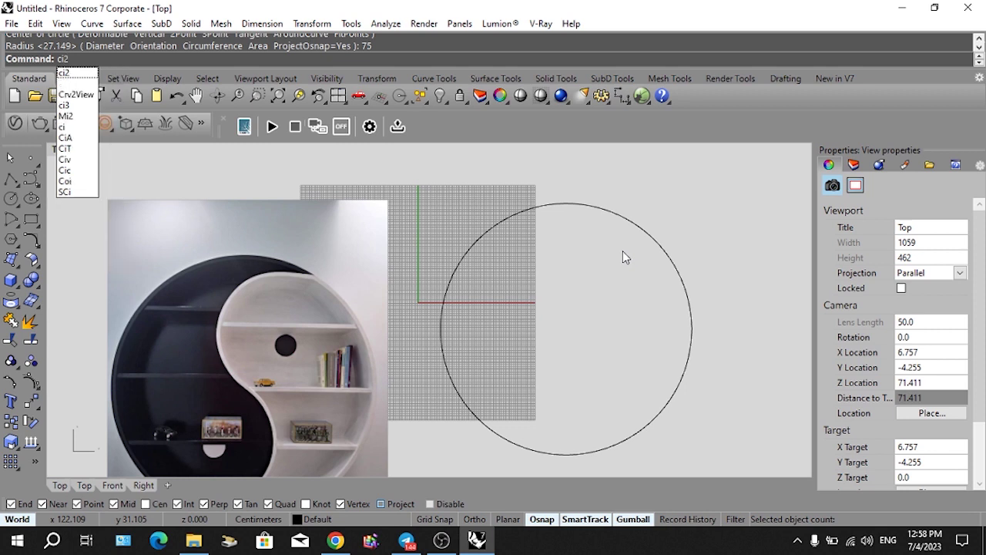
key("Return")
left_click(633, 224)
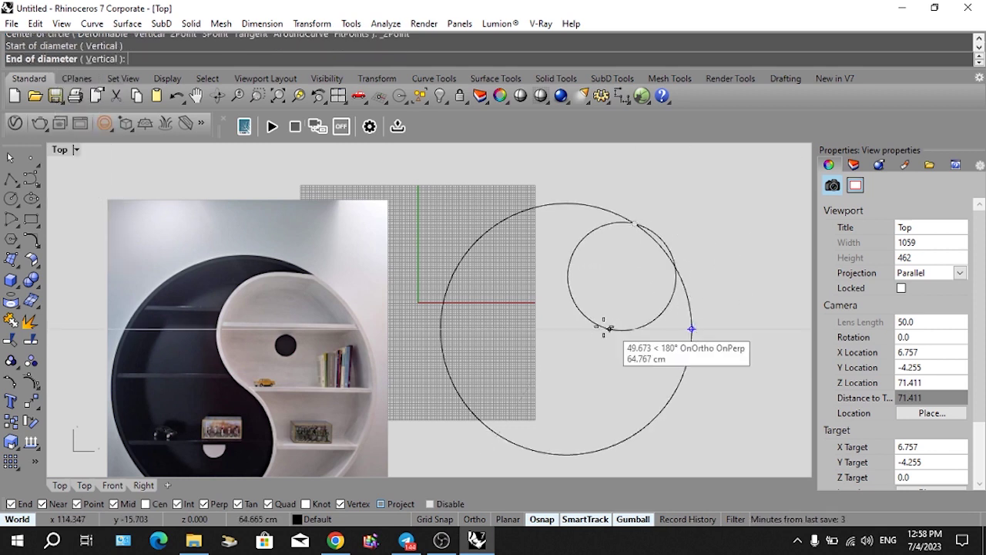
left_click(565, 330)
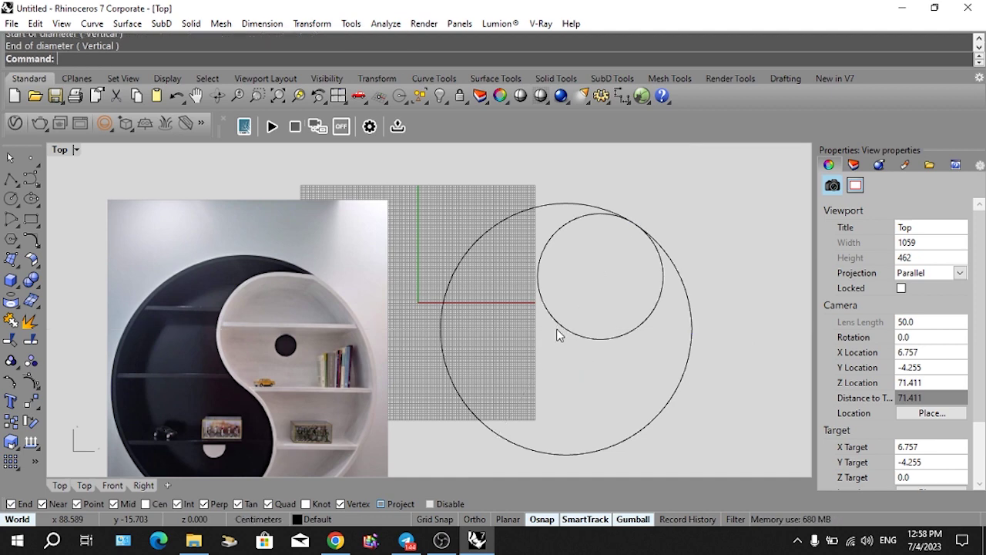
Copy the small circle from its contact point on the large circle to the large circle's centre.
left_click(586, 339)
type("co")
key("Return")
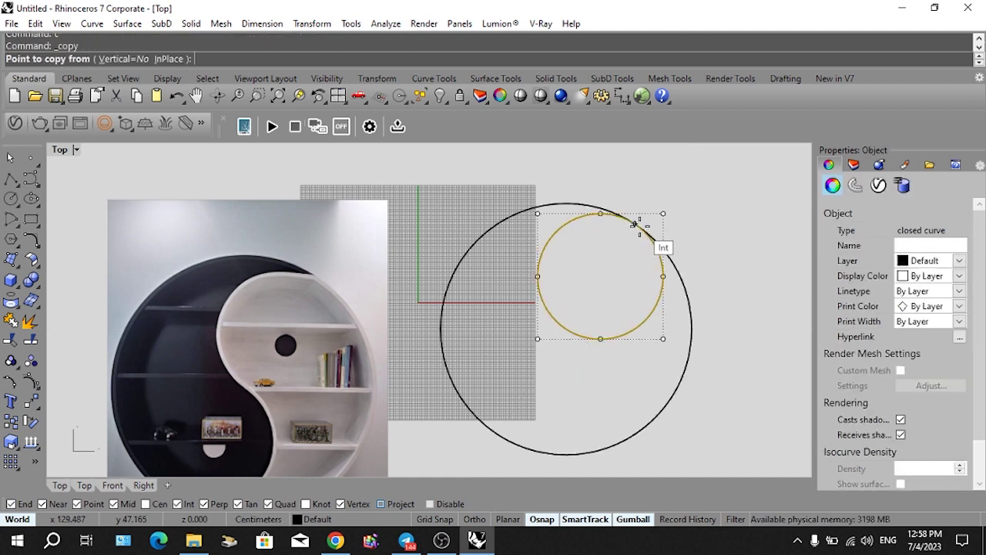
left_click(634, 224)
left_click(567, 328)
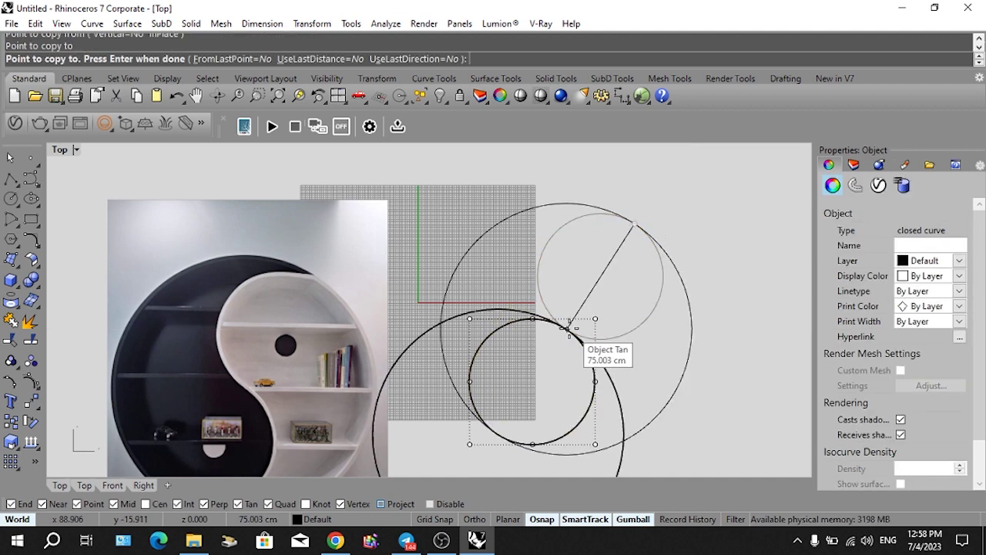
key("Return")
Trim the outer half of each small circle so that only an S-shaped divider is left inside the large circle.
left_click(603, 372)
left_click_drag(645, 397, 462, 248)
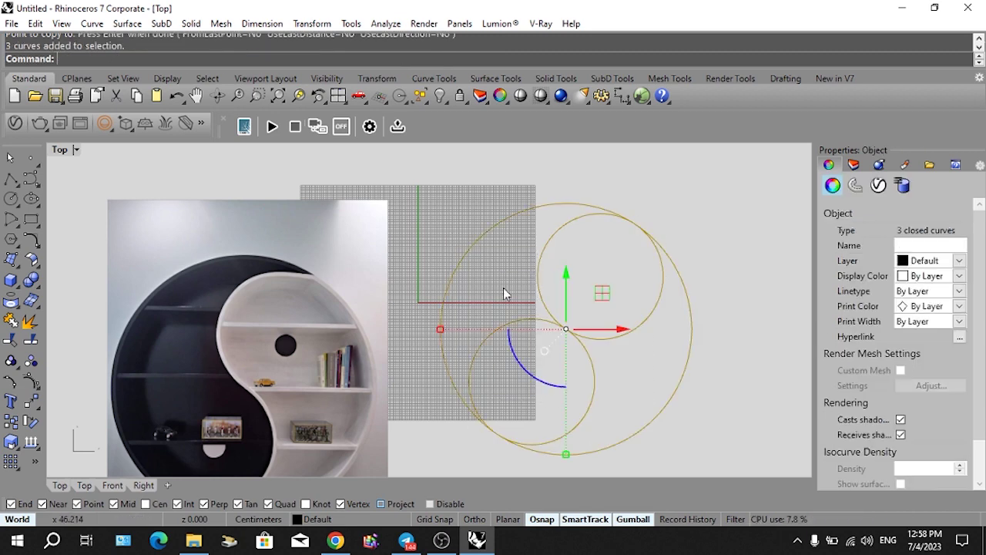
right_click_drag(576, 337, 542, 317)
type("tr")
key("Return")
left_click(600, 309)
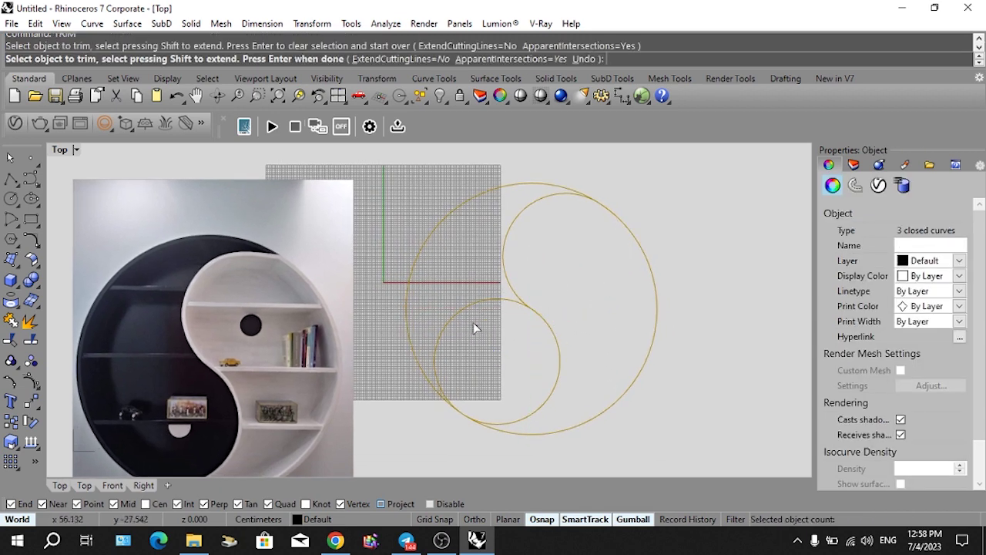
left_click(477, 302)
scroll(493, 305, "down", 2)
key("Return")
Rotate the S-shaped curve slightly clockwise about the large circle's centre.
left_click_drag(536, 297, 504, 341)
right_click_drag(512, 330, 559, 335)
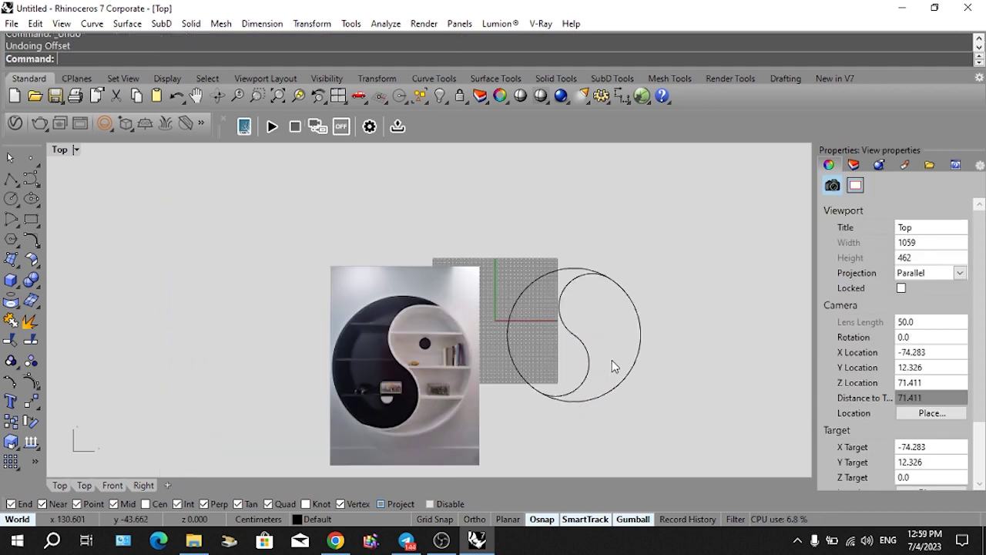
left_click(564, 333)
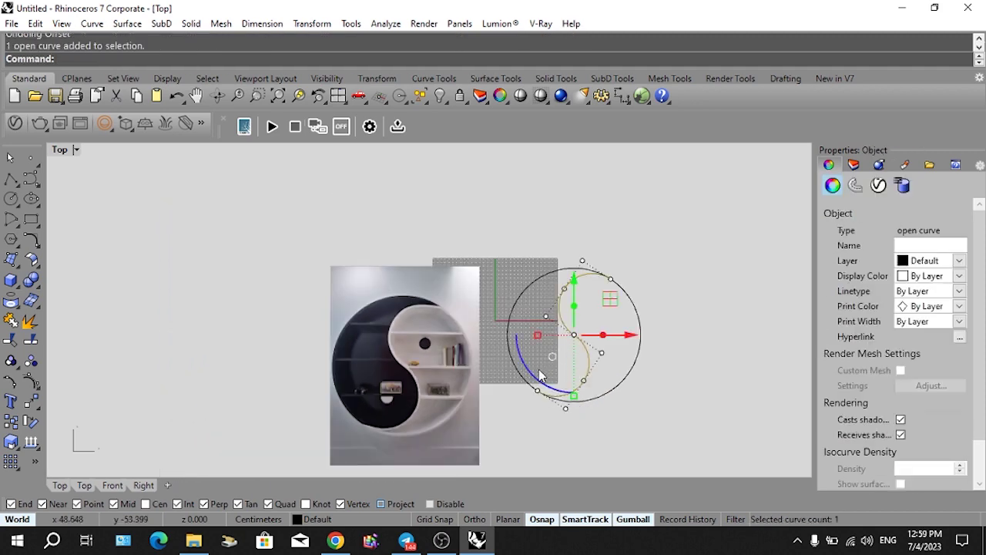
left_click_drag(540, 375, 528, 373)
left_click(597, 300)
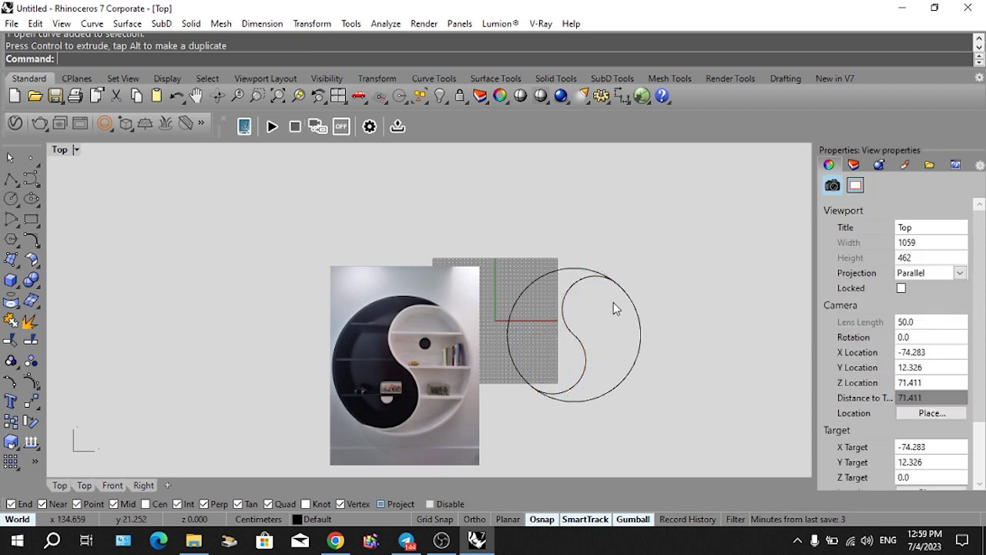
Offset the S-shaped curve 3 cm toward the dark half of the design and the large circle 3 cm inward.
right_click_drag(612, 317, 569, 319)
scroll(596, 322, "up", 4)
type("o")
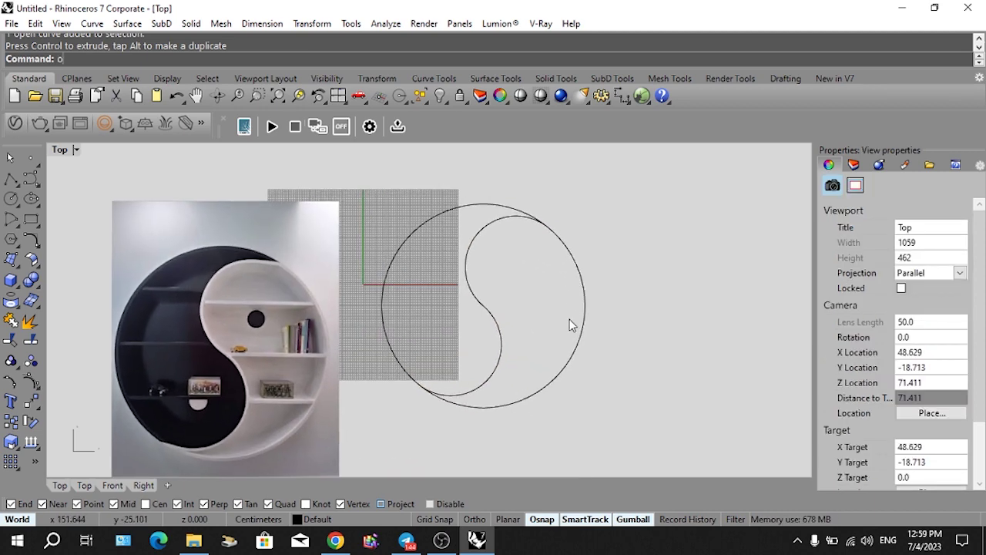
key("Return")
type("3")
key("Return")
left_click(502, 332)
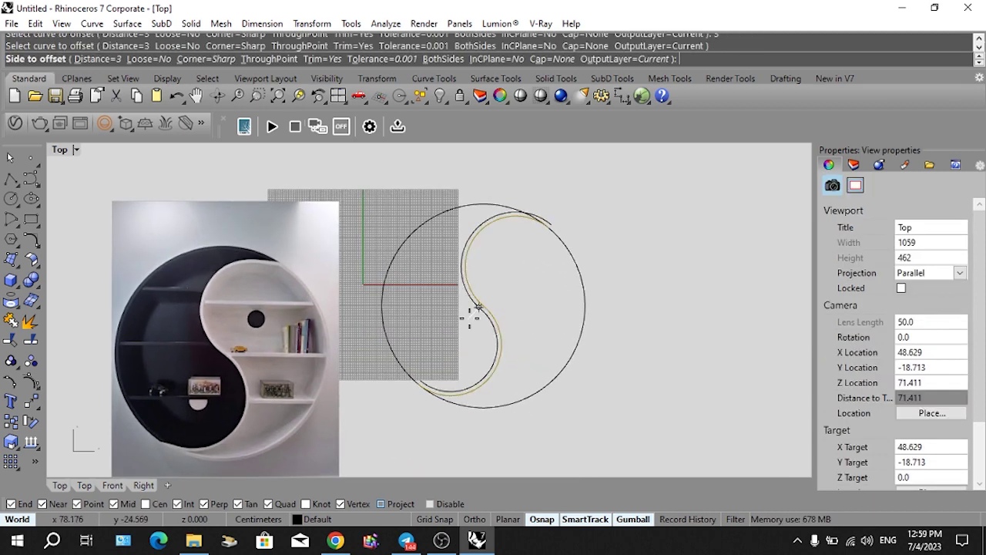
left_click(480, 331)
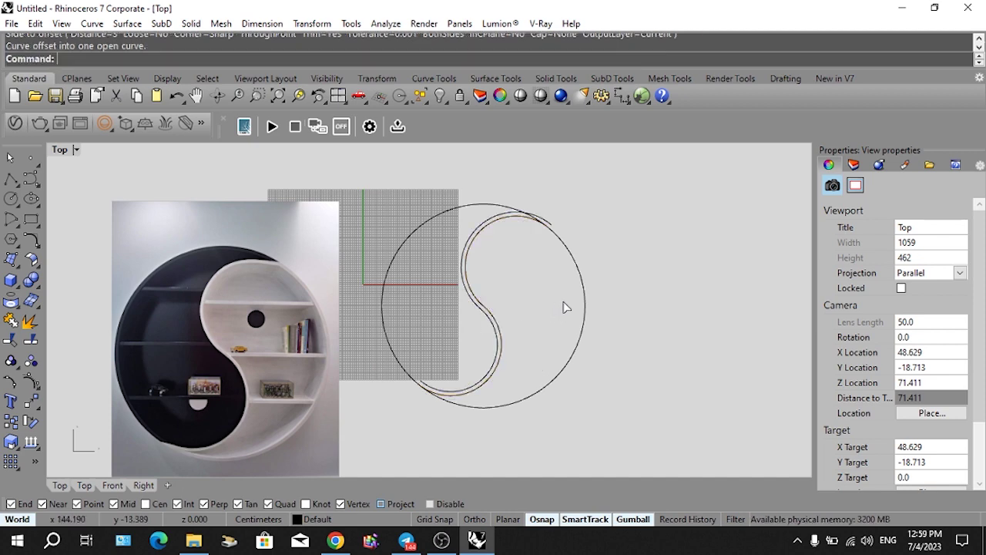
scroll(539, 193, "up", 5)
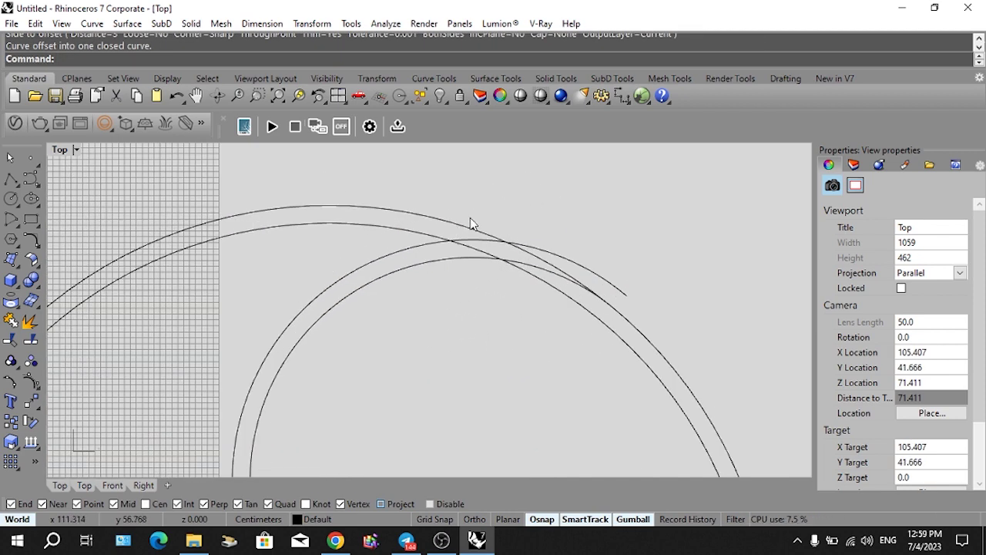
left_click_drag(371, 349, 370, 355)
scroll(599, 273, "up", 6)
type("j")
key("Return")
key("Escape")
Trim the overlapping segments where the doubled S-curve meets the doubled circle at the upper junction, keeping the outer circle whole.
scroll(567, 243, "down", 2)
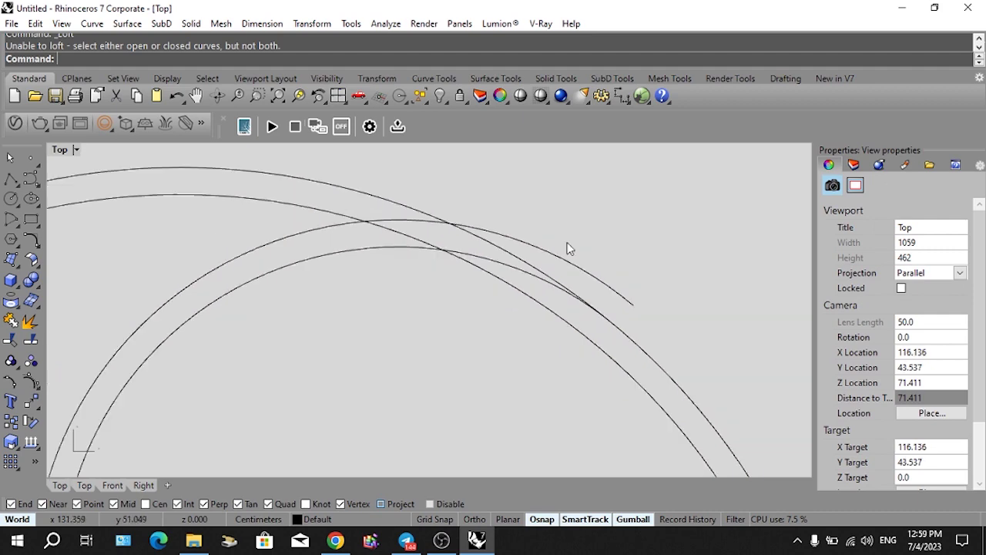
type("t")
key("Return")
left_click_drag(591, 204, 493, 295)
key("Return")
left_click(569, 260)
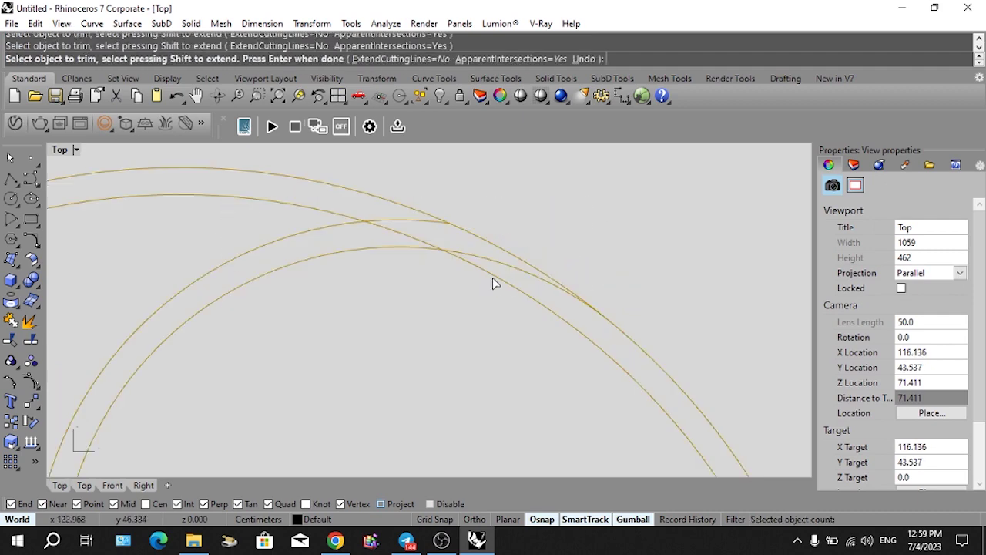
left_click(473, 253)
left_click(422, 239)
left_click(396, 207)
key("ctrl+z")
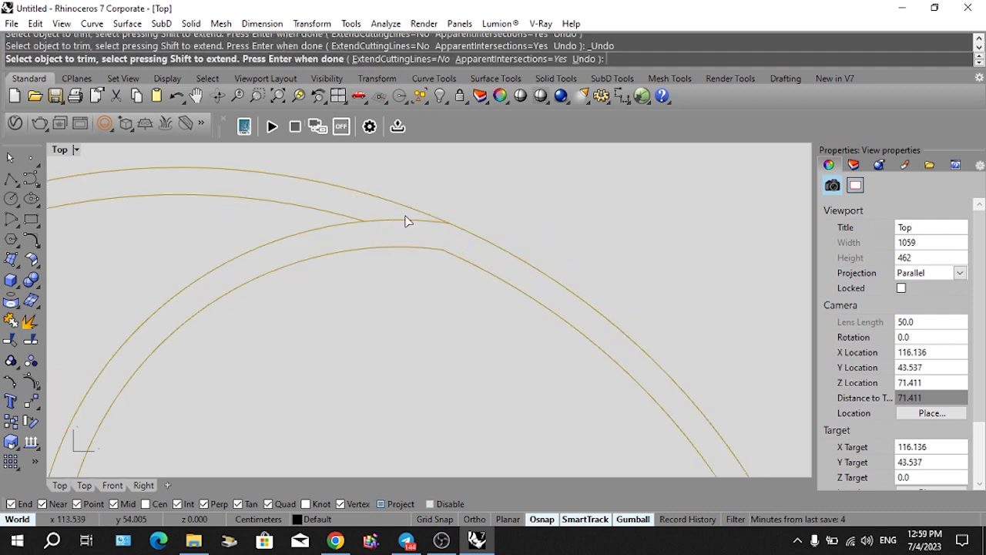
Trim the overlapping segments where the doubled S-curve meets the doubled circle at the lower junction.
scroll(534, 209, "down", 20)
right_click_drag(599, 344, 644, 284)
scroll(589, 200, "up", 14)
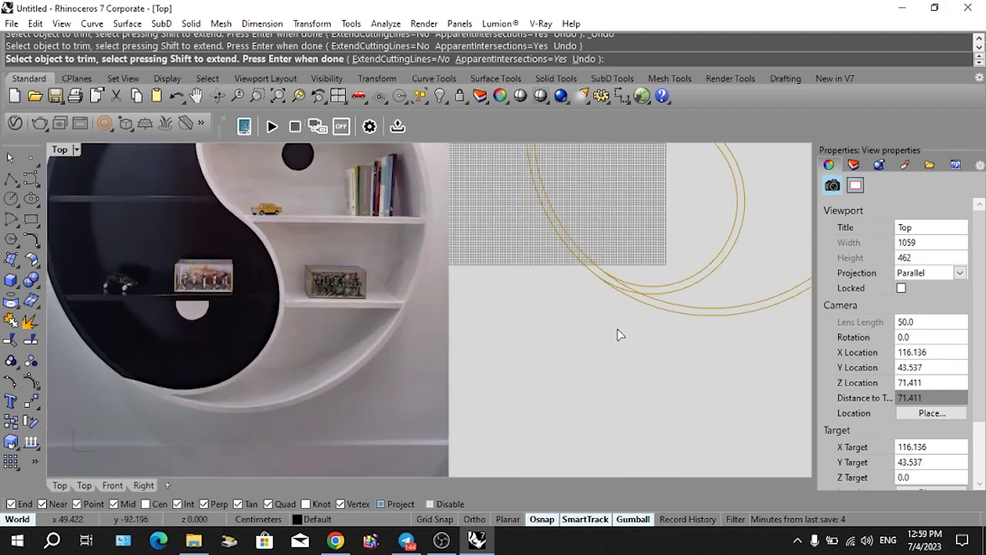
scroll(618, 308, "up", 8)
scroll(611, 314, "up", 2)
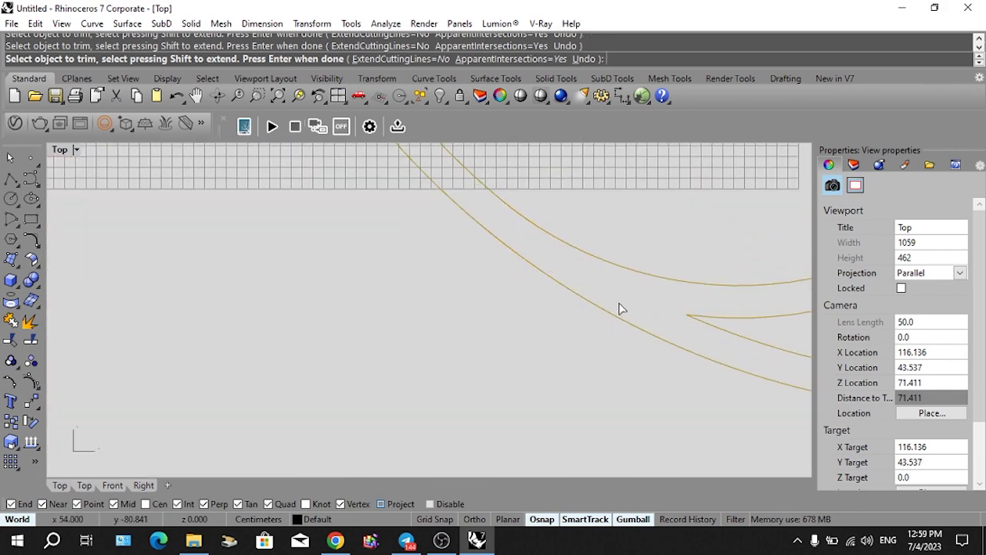
right_click(621, 308)
scroll(389, 374, "down", 20)
right_click_drag(461, 362, 560, 382)
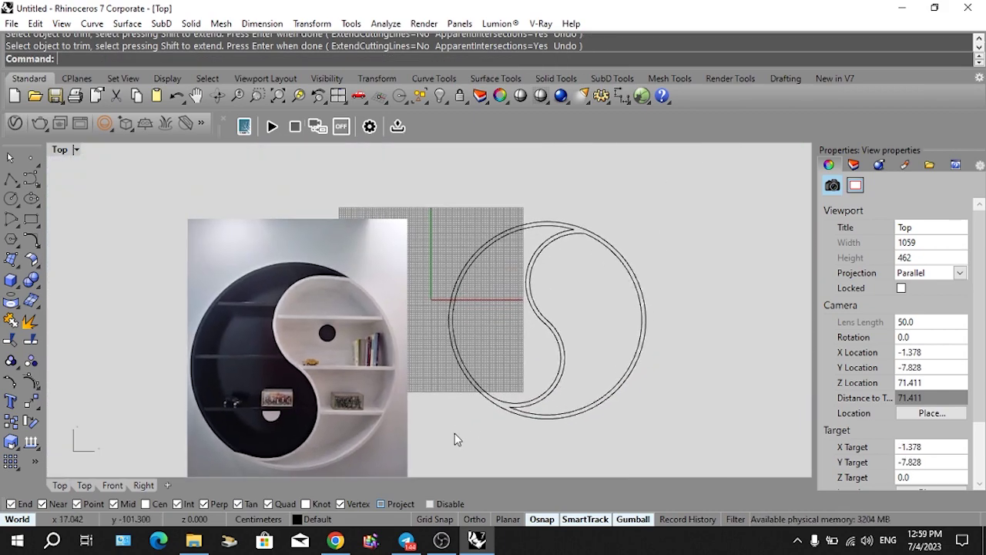
Draw a horizontal shelf line across the upper light half, from the S-shaped divider to the inner circle.
right_click_drag(462, 408, 501, 426)
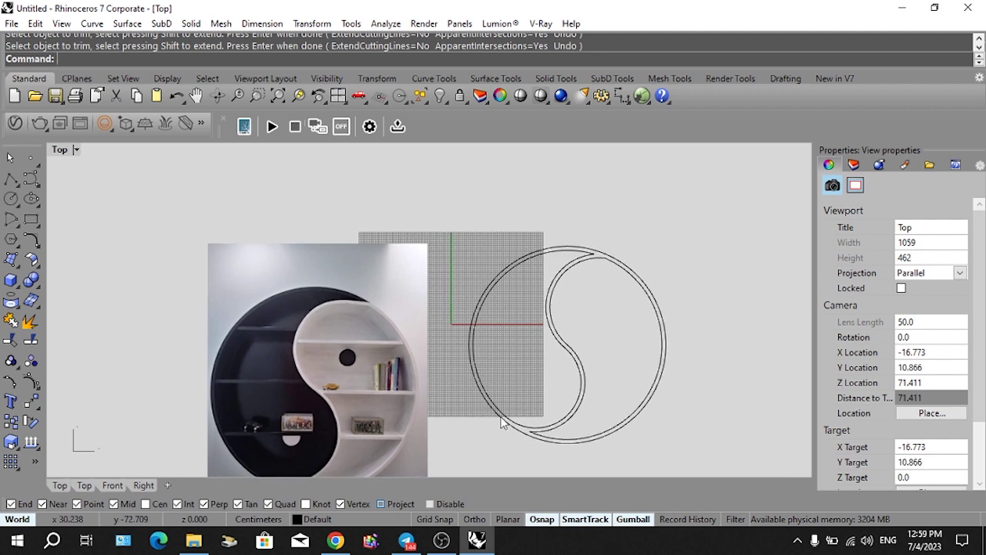
type("l")
key("Return")
scroll(509, 292, "up", 6)
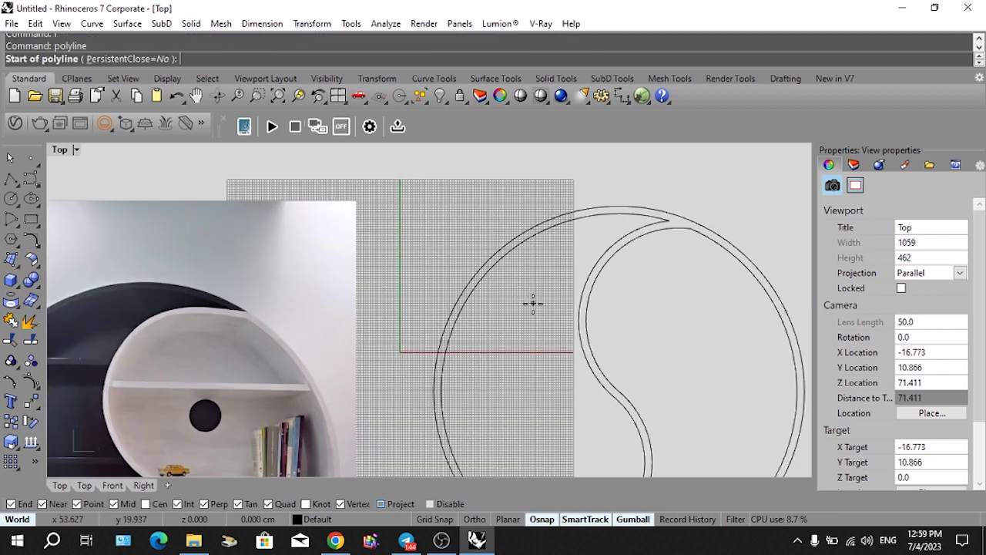
scroll(529, 301, "down", 2)
scroll(529, 297, "down", 1)
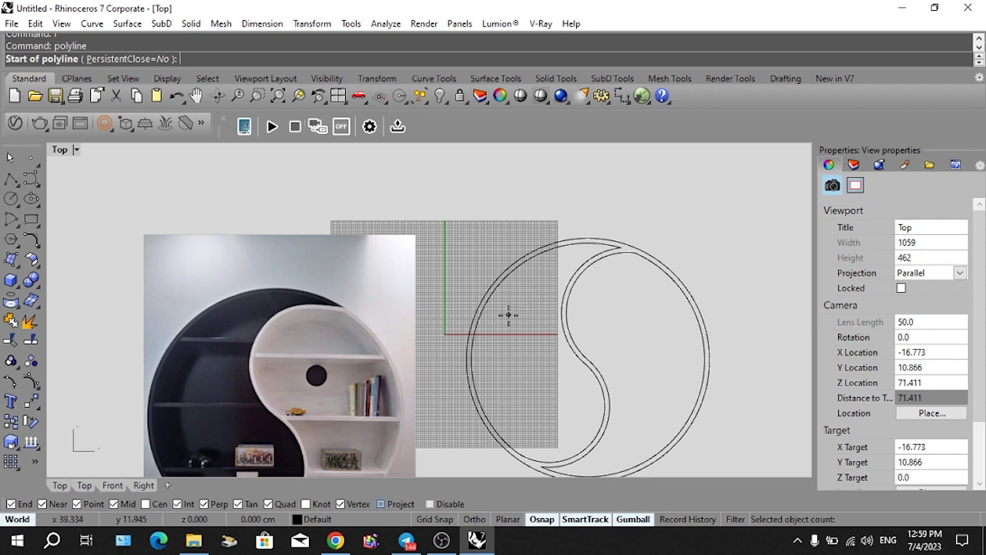
left_click(566, 312)
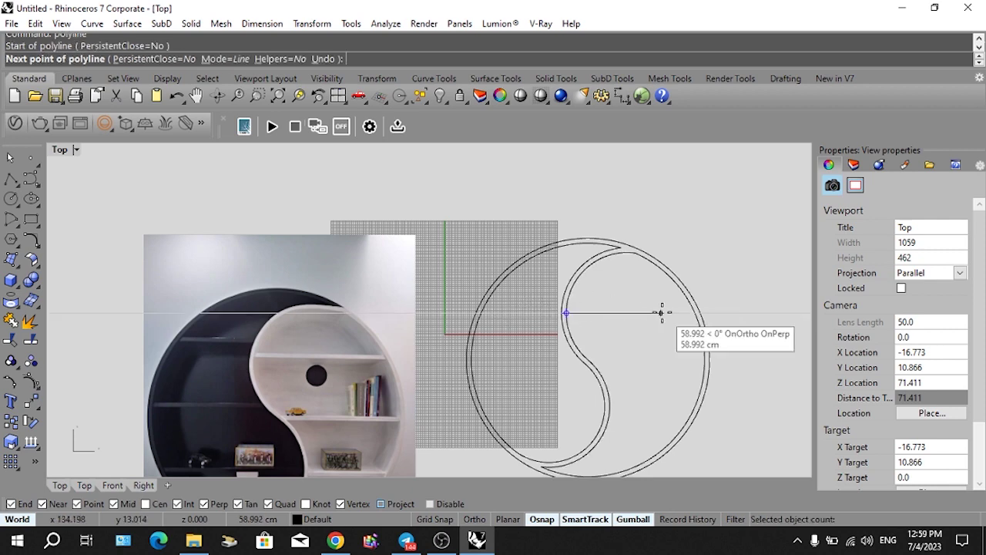
left_click(691, 321)
key("Return")
scroll(654, 317, "up", 2)
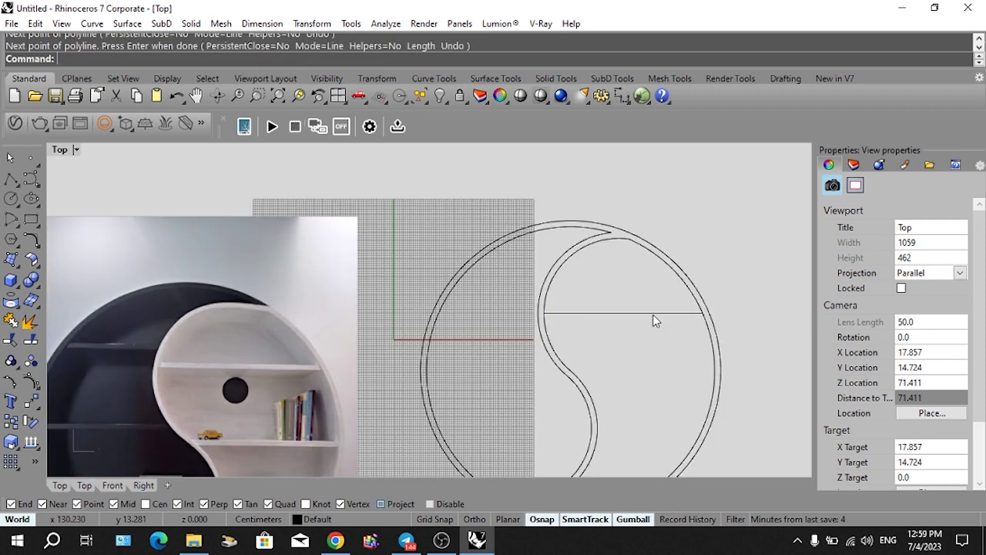
Offset the light-side shelf line 3 cm downward.
right_click_drag(651, 316, 613, 311)
scroll(622, 316, "down", 2)
type("o")
key("Return")
type("3")
key("Return")
left_click(621, 303)
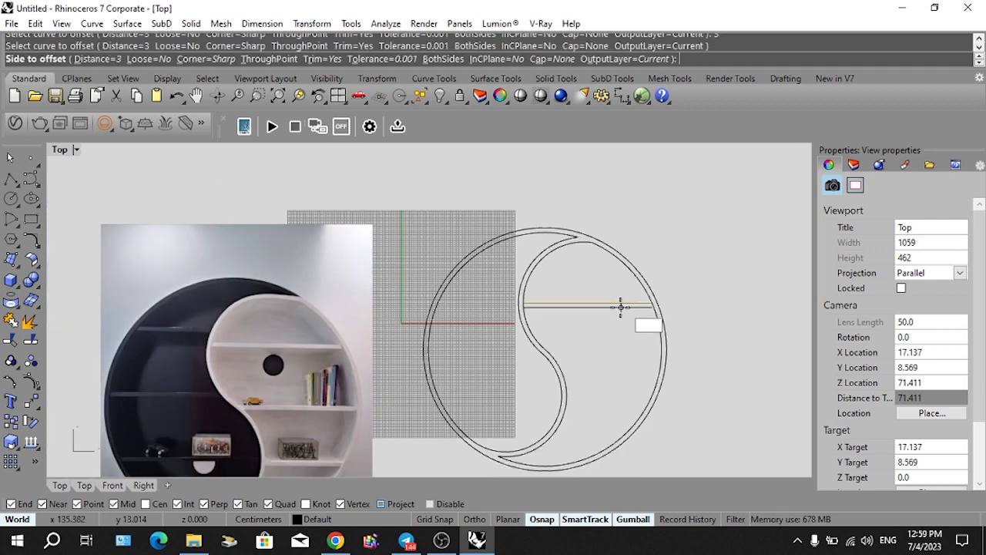
left_click(621, 333)
Extend the offset shelf line's outer end to the inner circle.
scroll(654, 310, "up", 4)
left_click(661, 329)
type("x")
key("Return")
scroll(637, 310, "up", 6)
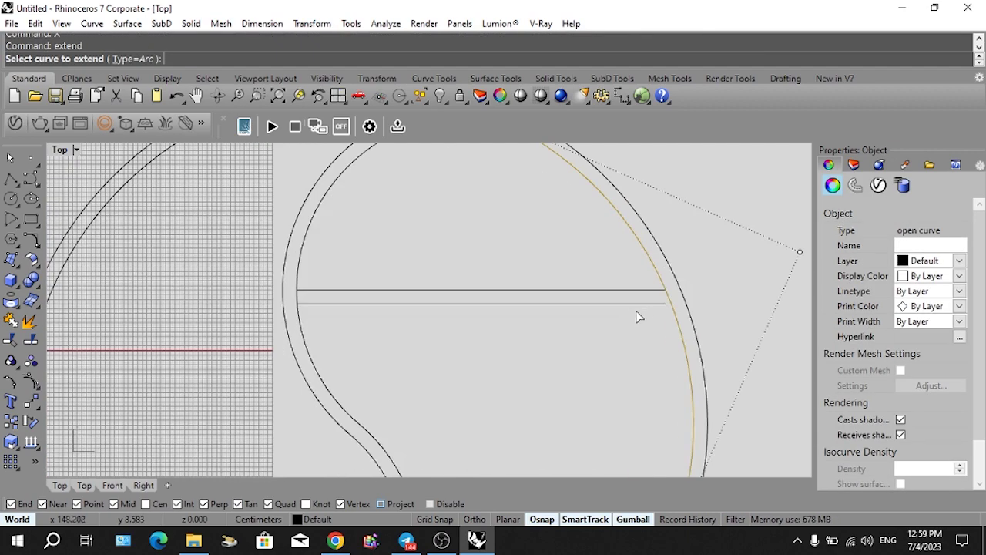
left_click(679, 285)
left_click(663, 303)
key("Return")
scroll(649, 311, "down", 12)
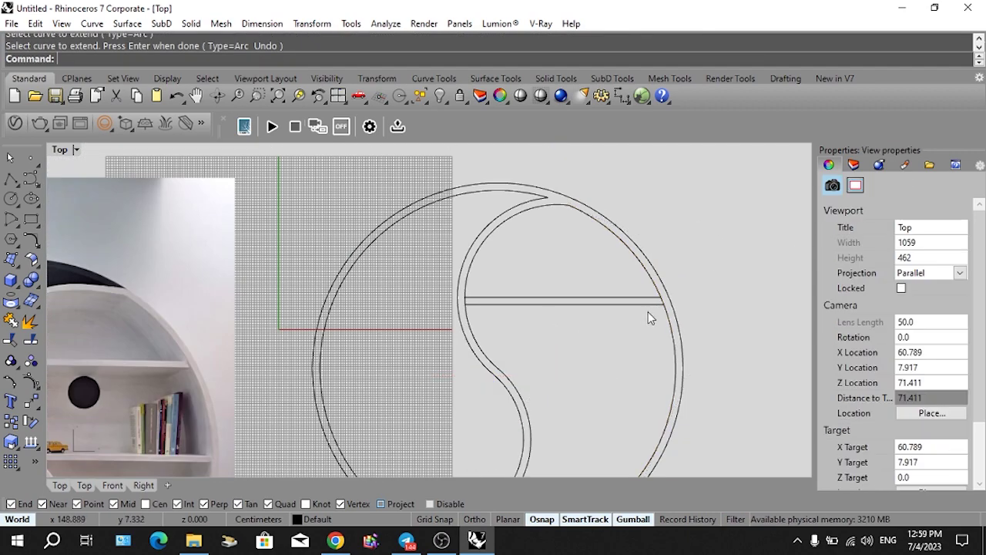
Copy the pair of light-side shelf lines across the divider into the dark half at about the same height.
right_click_drag(630, 327, 666, 339)
scroll(647, 320, "up", 20)
scroll(583, 354, "down", 14)
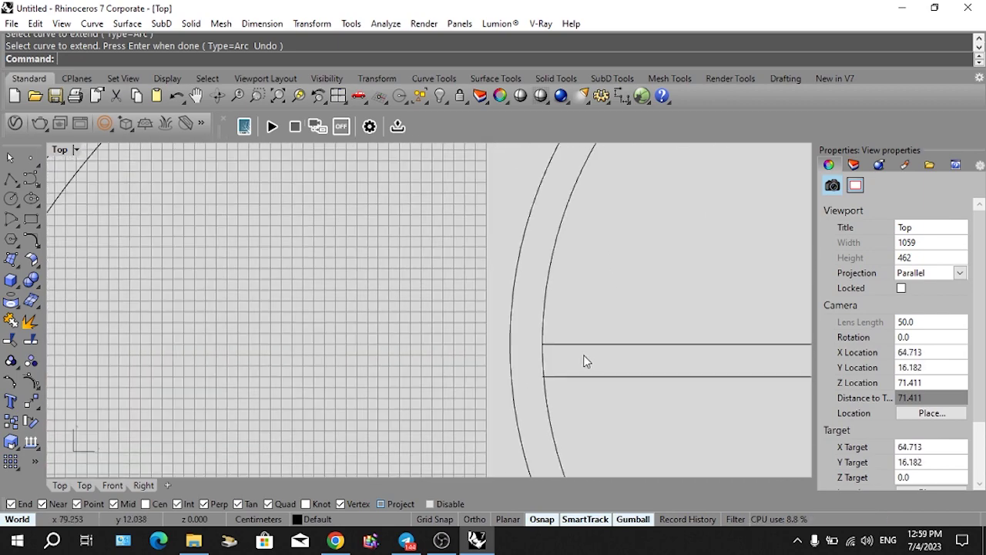
scroll(627, 304, "down", 4)
left_click_drag(628, 272, 627, 271)
scroll(663, 295, "up", 6)
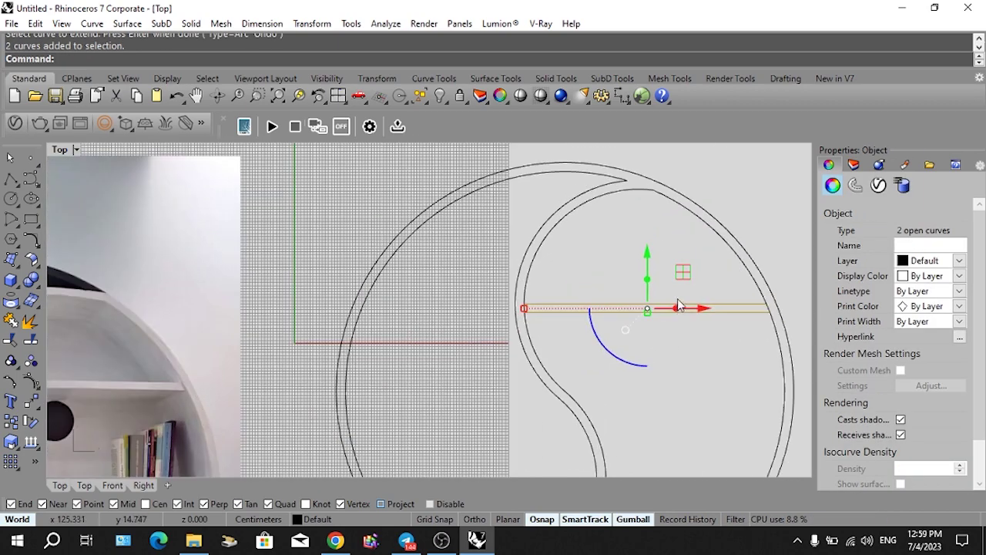
type("c")
key("Return")
left_click(766, 303)
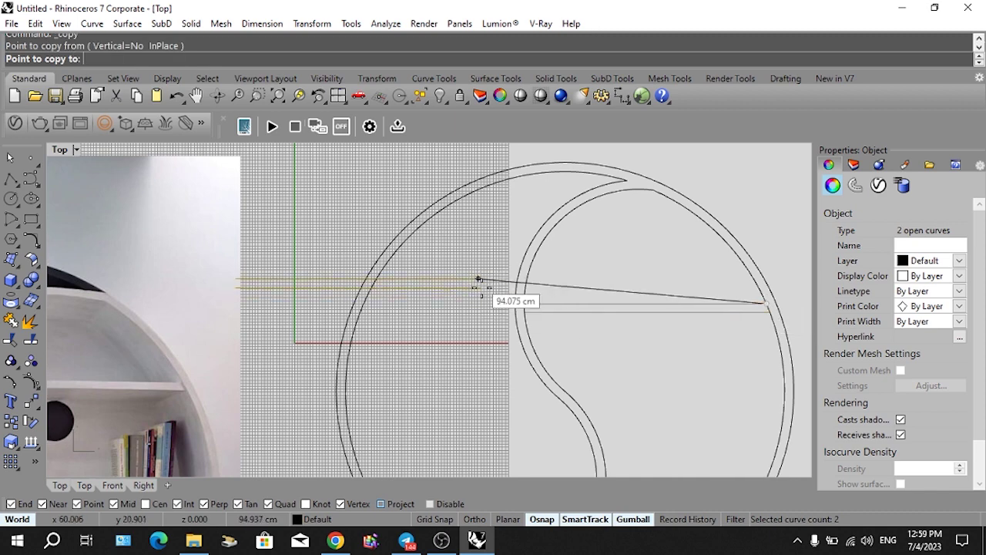
scroll(493, 305, "up", 3)
left_click(531, 311)
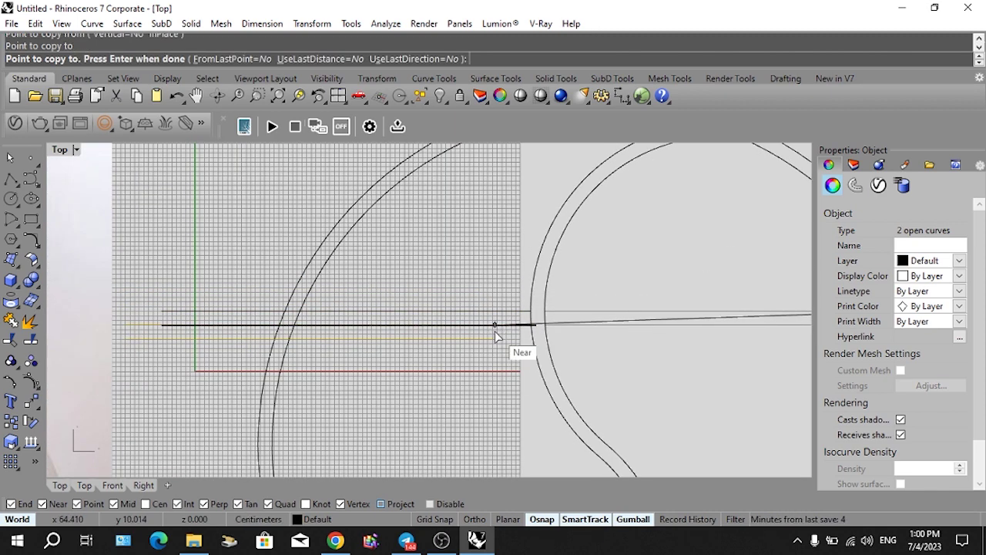
key("Escape")
Move the copied dark-side shelf lines up 10 cm.
scroll(495, 327, "down", 4)
left_click_drag(491, 297, 462, 349)
left_click(403, 273)
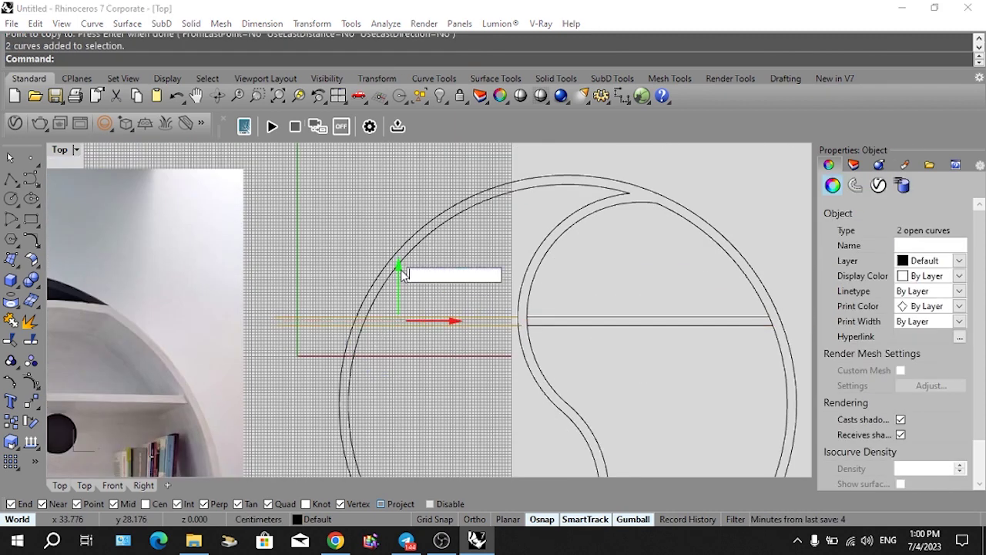
key("Return")
key("Escape")
Extend the upper line of the dark-side shelf to the outer edge of the S-shaped divider.
scroll(509, 264, "up", 4)
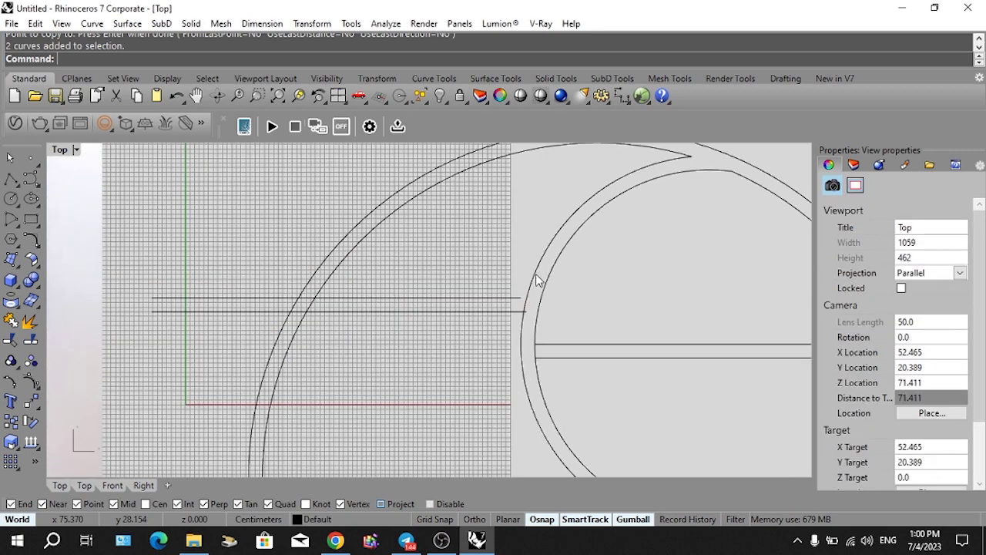
left_click(536, 278)
type("extend")
key("Return")
scroll(512, 297, "up", 4)
left_click(510, 299)
key("Return")
scroll(506, 302, "down", 8)
right_click_drag(521, 306, 536, 303)
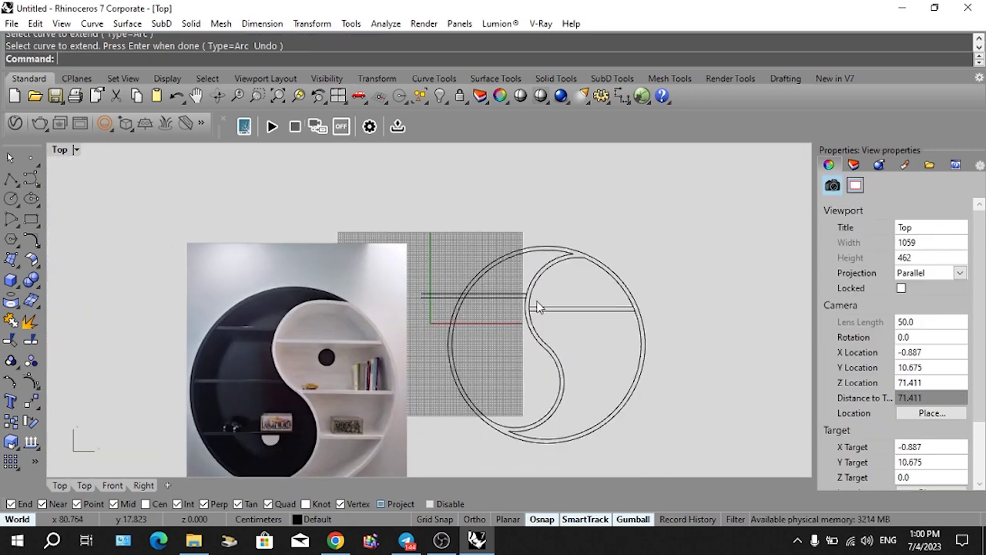
Trim both dark-side shelf lines where they run beyond the inner circle.
scroll(466, 303, "up", 4)
left_click(459, 298)
type("trim")
key("Return")
scroll(447, 277, "down", 3)
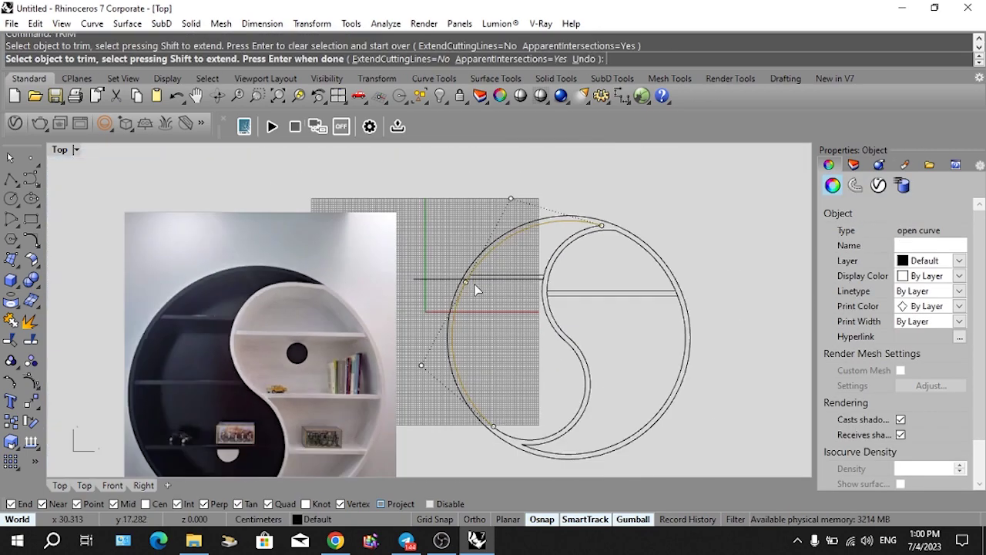
left_click(440, 277)
key("Return")
Trim the lower dark-side shelf line where it crosses into the S-shaped divider.
scroll(541, 281, "up", 6)
left_click(540, 295)
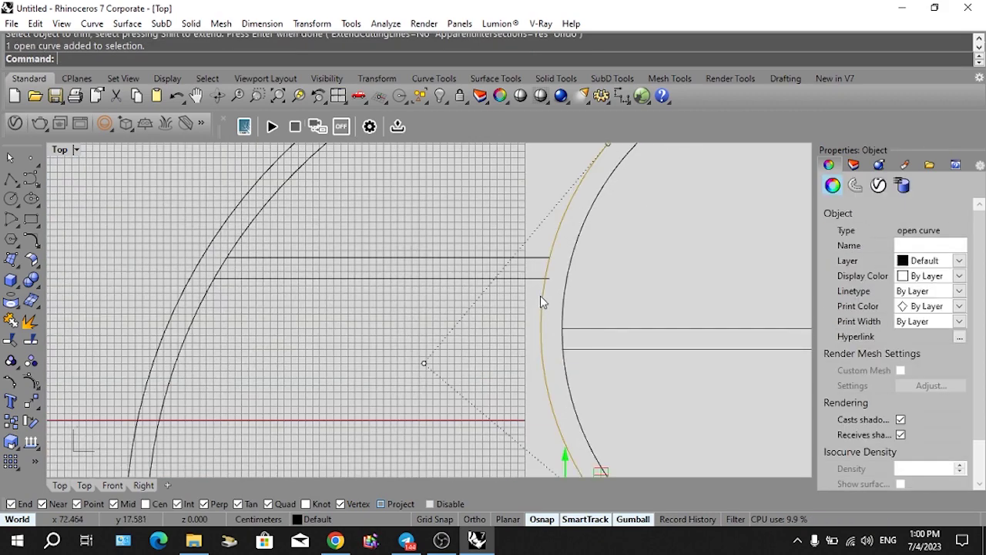
type("t")
key("Return")
scroll(564, 275, "up", 2)
left_click(540, 282)
key("Return")
key("Escape")
Trim the small overlap where the light-side shelf's lower line meets the S-shaped divider.
scroll(601, 424, "up", 4)
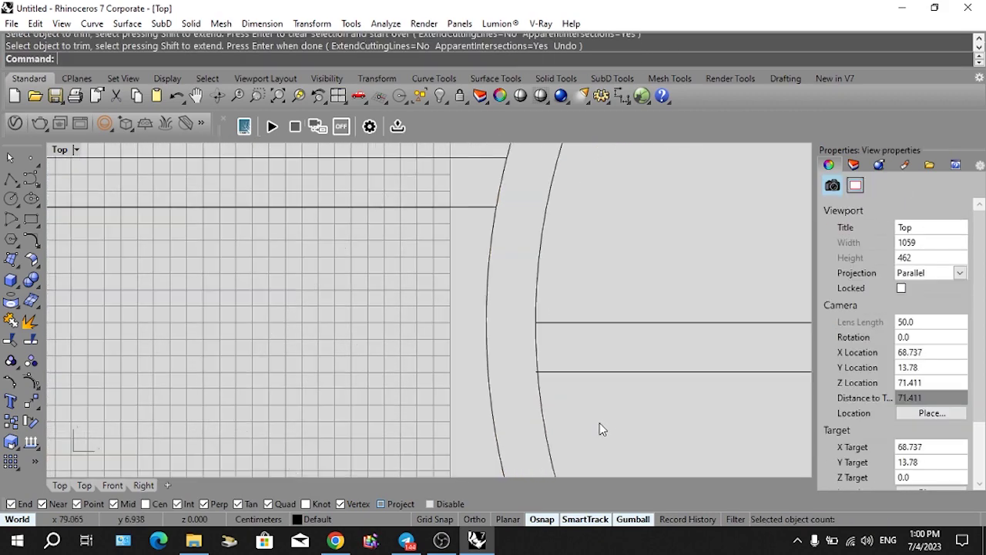
left_click_drag(600, 426, 488, 303)
type("t")
key("Return")
scroll(527, 350, "up", 6)
left_click(540, 395)
key("Return")
scroll(496, 323, "down", 7)
key("Escape")
Copy the light-side and dark-side shelf lines together 30 cm downward.
scroll(495, 312, "down", 10)
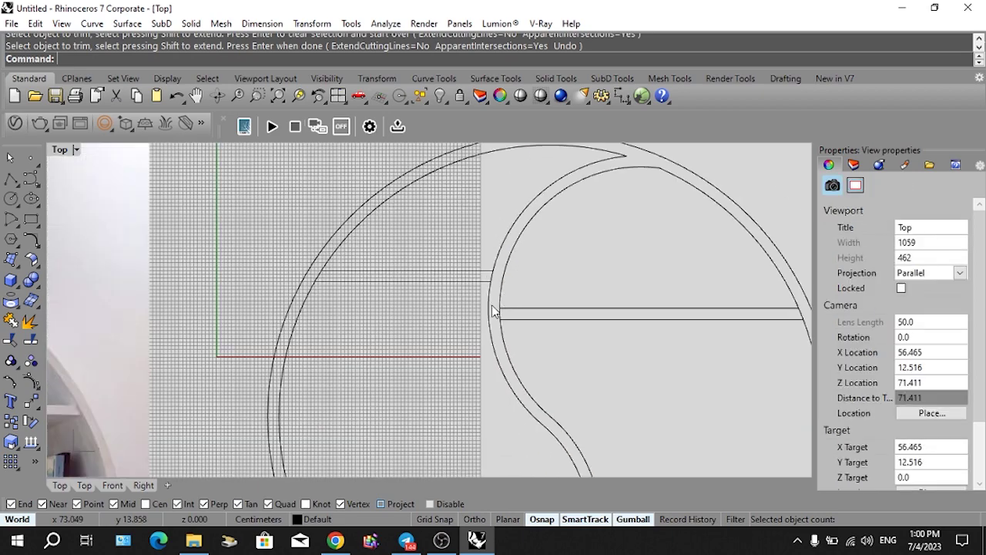
mouse_move(565, 295)
right_mouse_down()
mouse_move(648, 279)
mouse_move(640, 301)
right_mouse_up()
scroll(647, 279, "down", 6)
right_click_drag(623, 355, 610, 311)
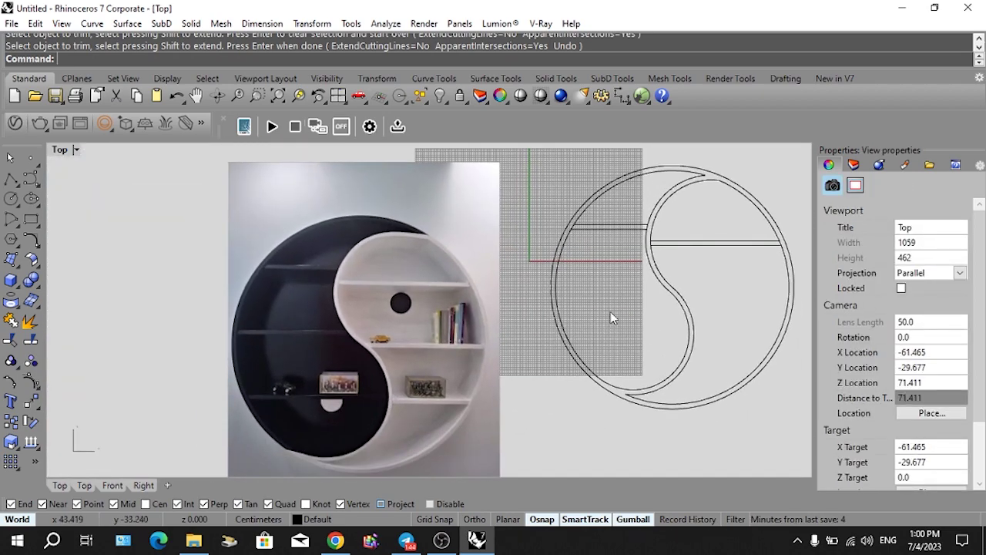
right_click_drag(613, 267, 628, 290)
scroll(637, 247, "up", 4)
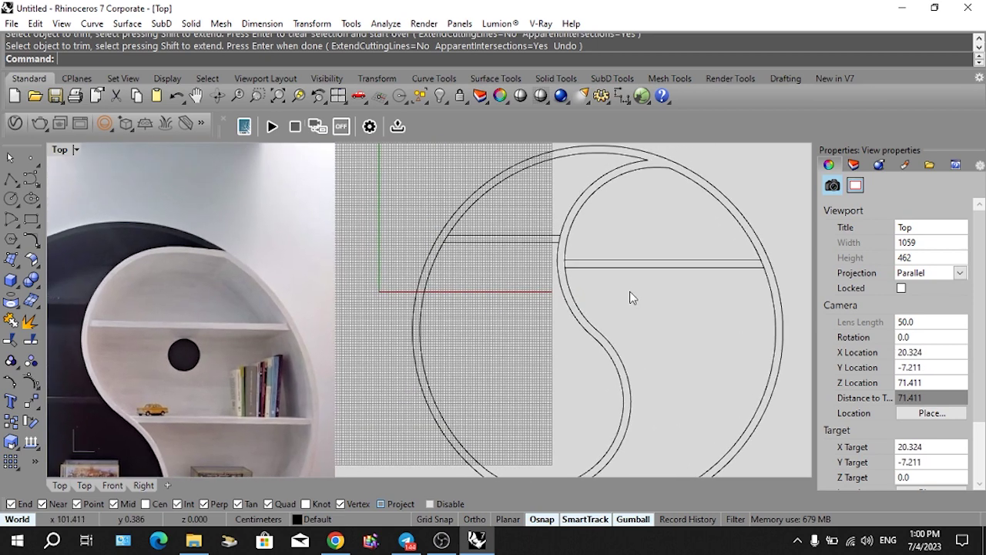
scroll(628, 285, "down", 2)
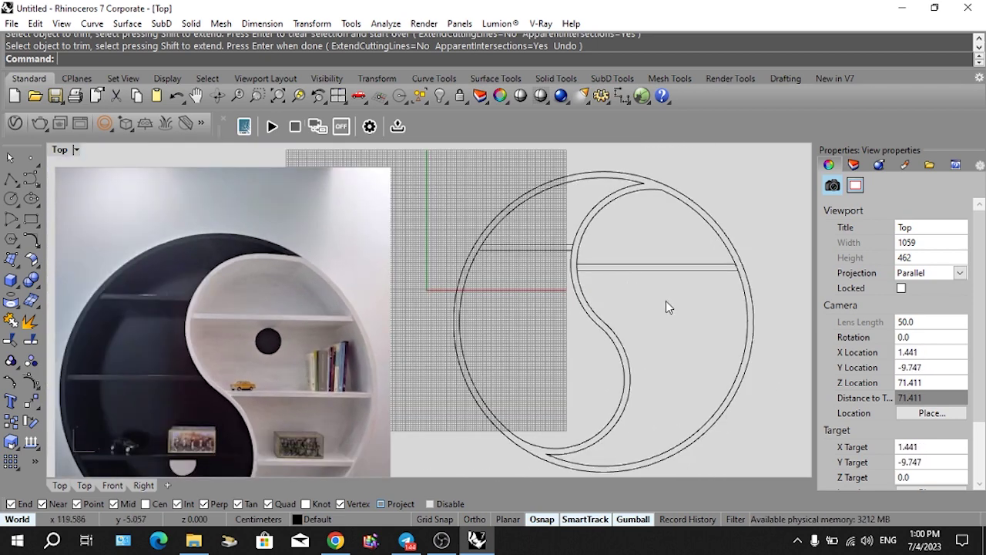
left_click_drag(666, 301, 624, 242)
left_click_drag(541, 259, 543, 279, "shift")
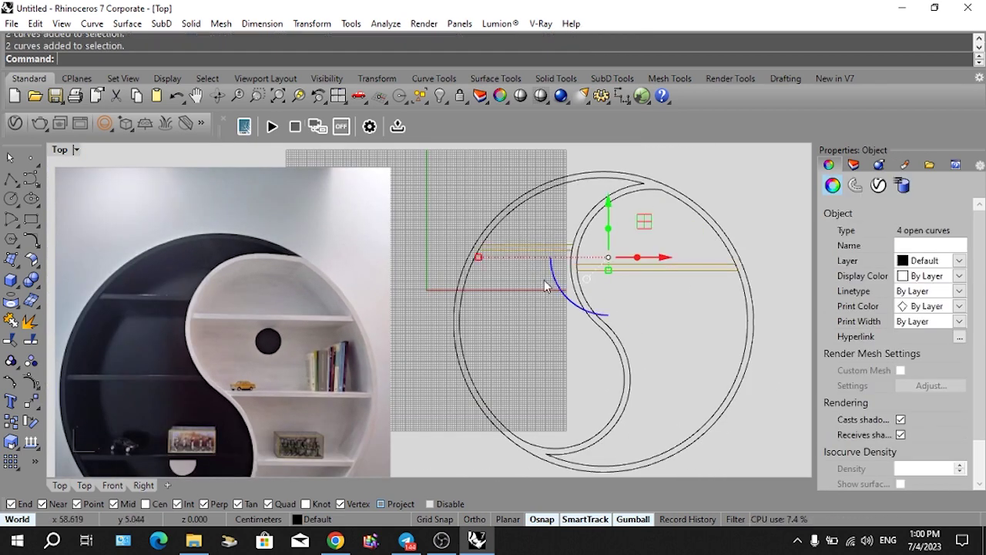
left_click(608, 201)
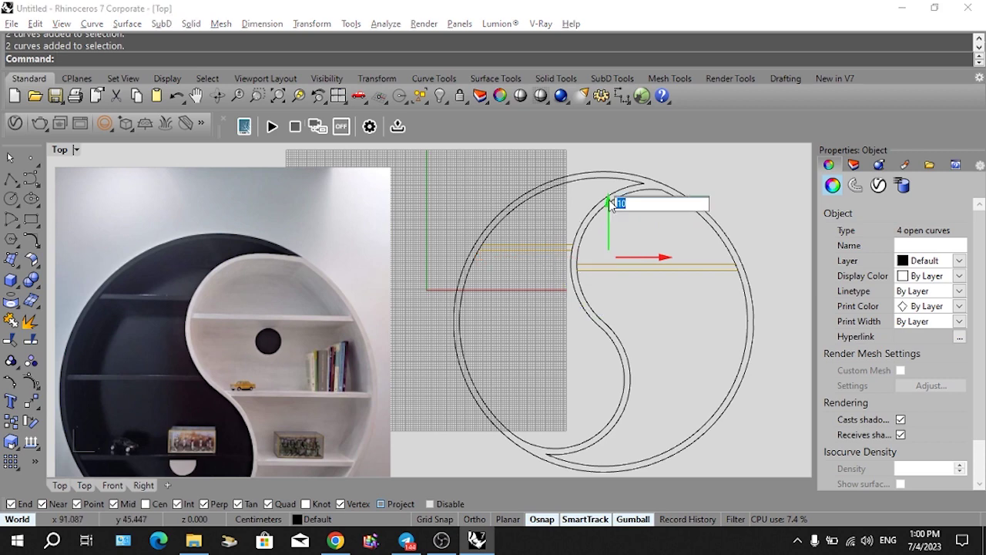
type("-")
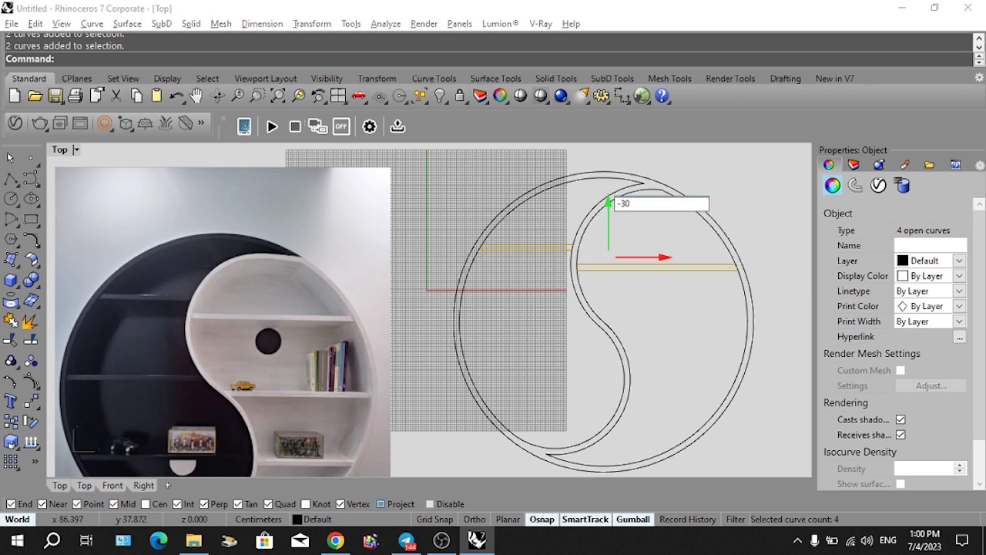
type("30")
key("Return")
right_click_drag(638, 272, 603, 254)
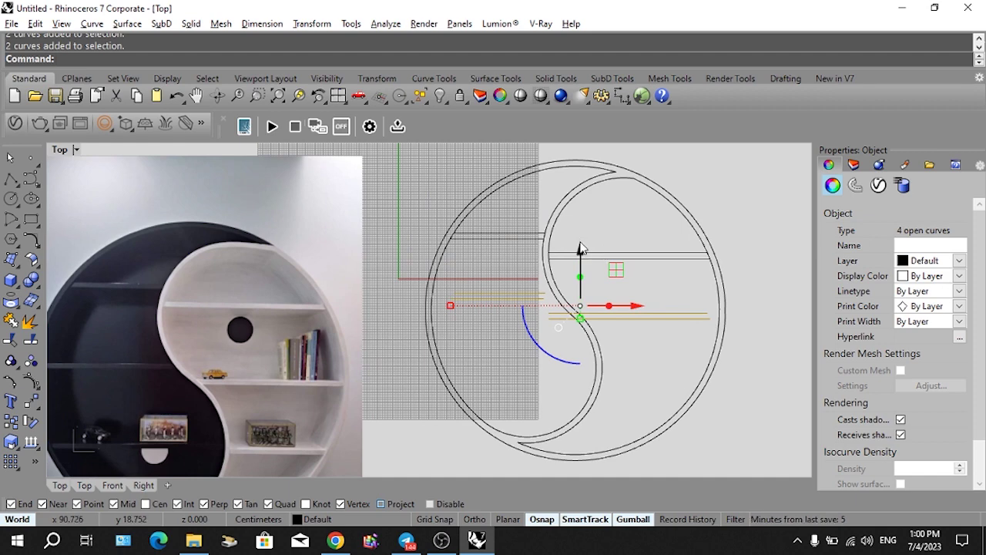
scroll(582, 254, "down", 2)
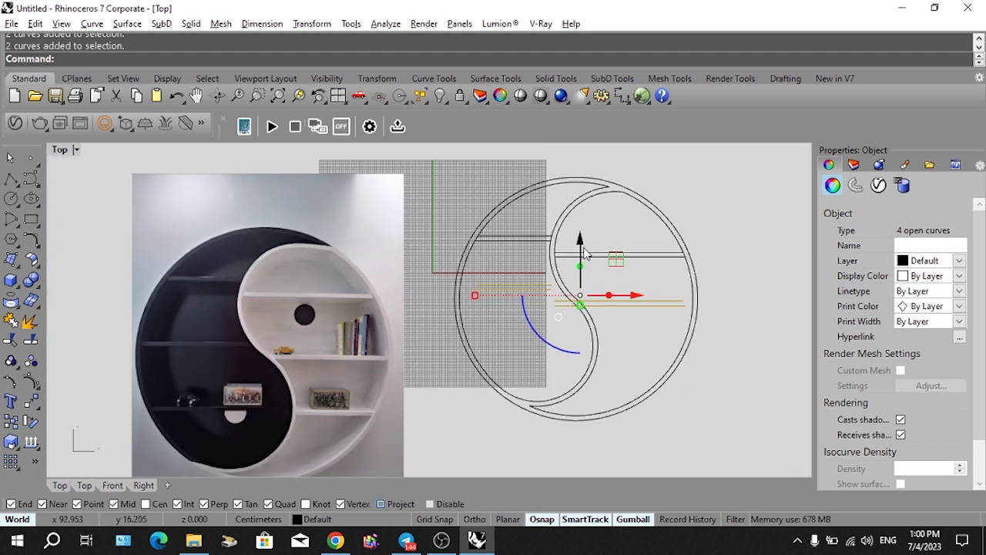
right_click_drag(585, 248, 538, 289)
left_click(566, 231)
type("-30")
key("Return")
left_click(542, 267)
key("ctrl+z")
Copy the lower set of four shelf lines another 30 cm downward.
left_click(512, 250, "alt")
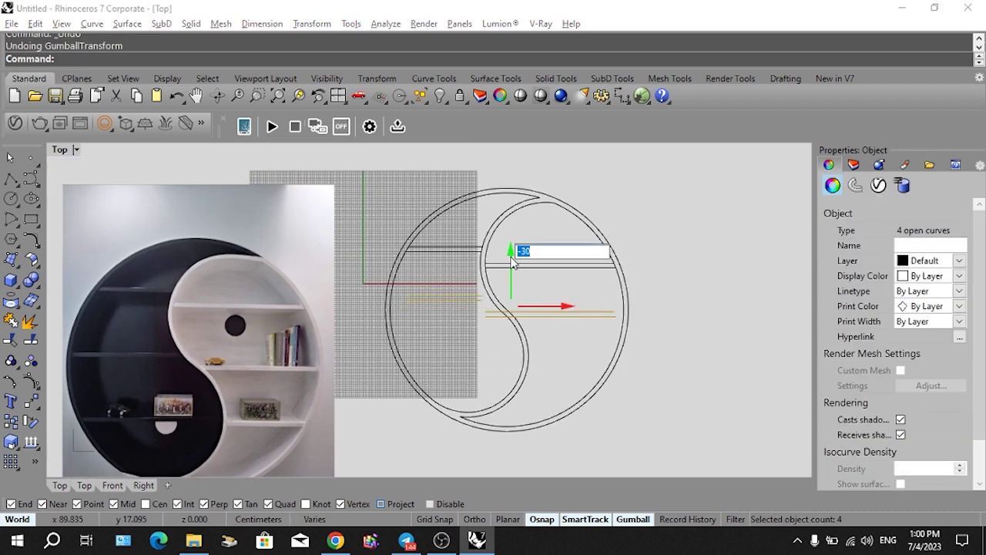
key("Return")
left_click(549, 337)
Trim the lowest light-side shelf lines beyond the inner circle, and the inner circle segment between them.
right_click_drag(589, 362, 566, 345)
scroll(585, 331, "up", 8)
scroll(594, 354, "up", 5)
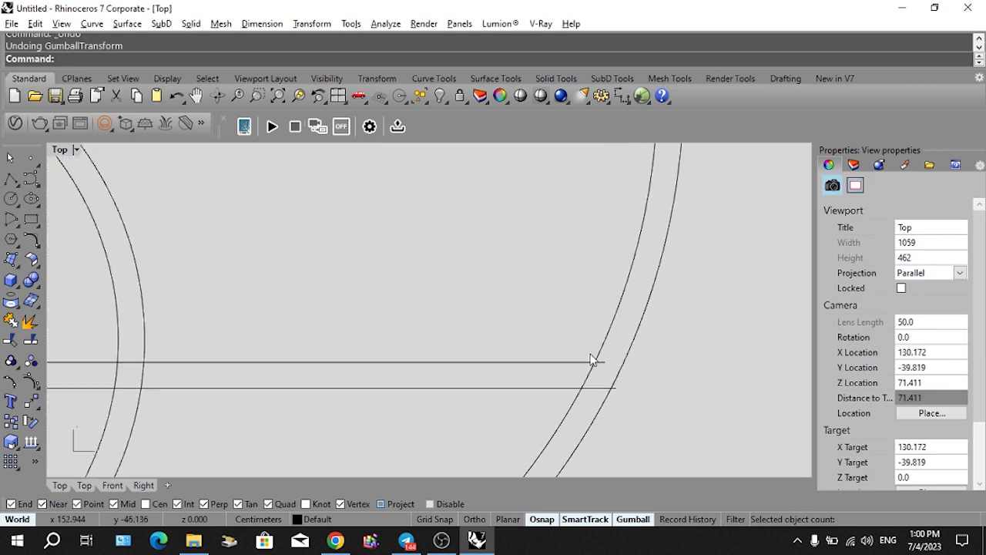
scroll(598, 354, "up", 3)
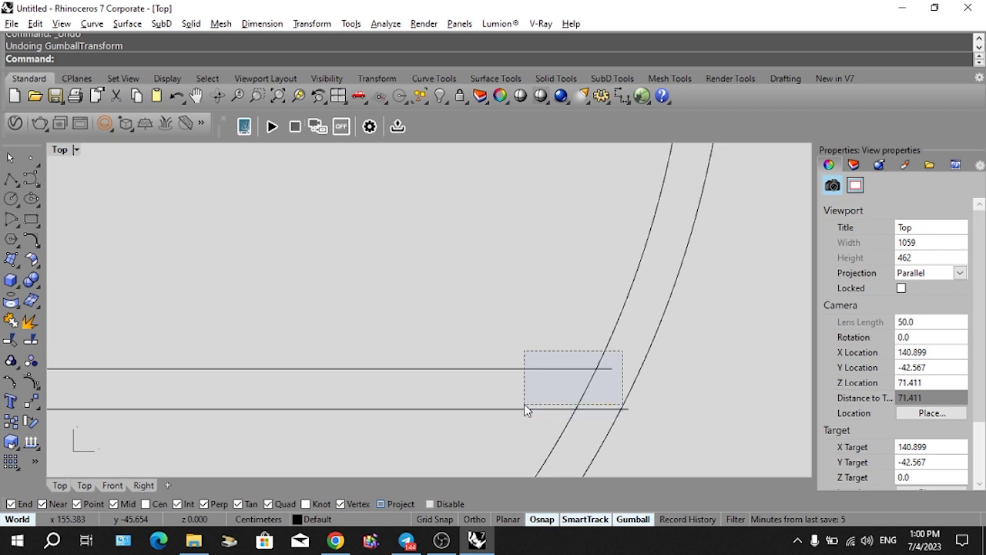
left_click_drag(523, 403, 524, 403)
type("t")
key("space")
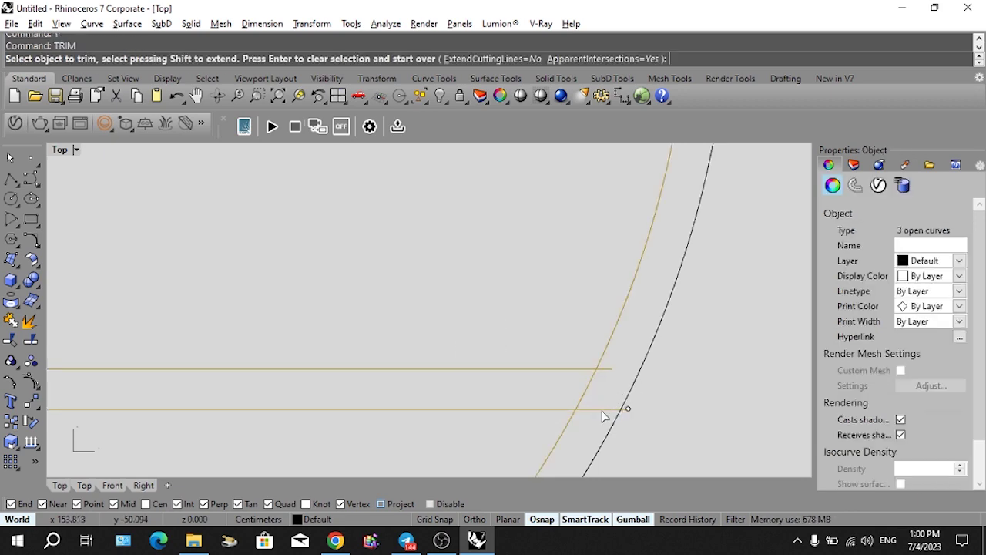
left_click(603, 409)
left_click(610, 369)
left_click(591, 382)
key("space")
scroll(622, 333, "down", 8)
scroll(621, 332, "down", 3)
key("Escape")
Trim the lowest light-side shelf lines where they run past the light-facing edge of the S-shaped divider.
scroll(484, 355, "up", 15)
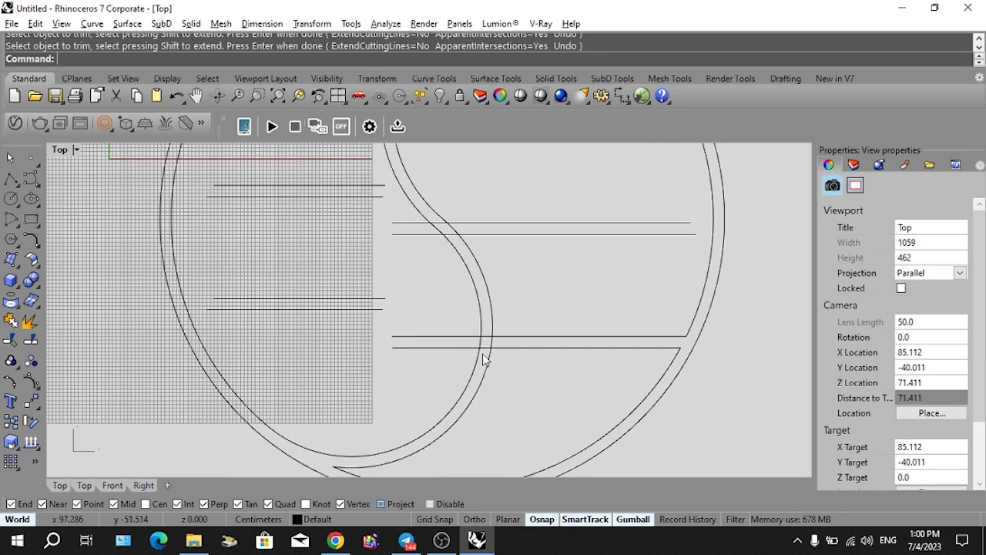
left_click(515, 347)
type("t")
key("space")
left_click(505, 331)
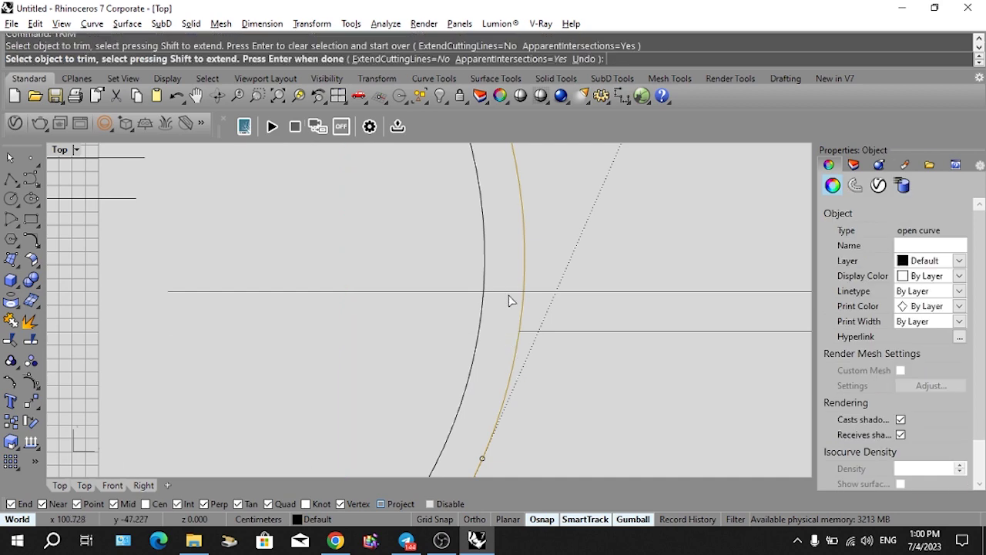
left_click(507, 292)
key("space")
Trim the divider edge segment lying between the lowest light-side shelf's two lines.
left_click_drag(594, 411, 473, 219)
type("t")
key("space")
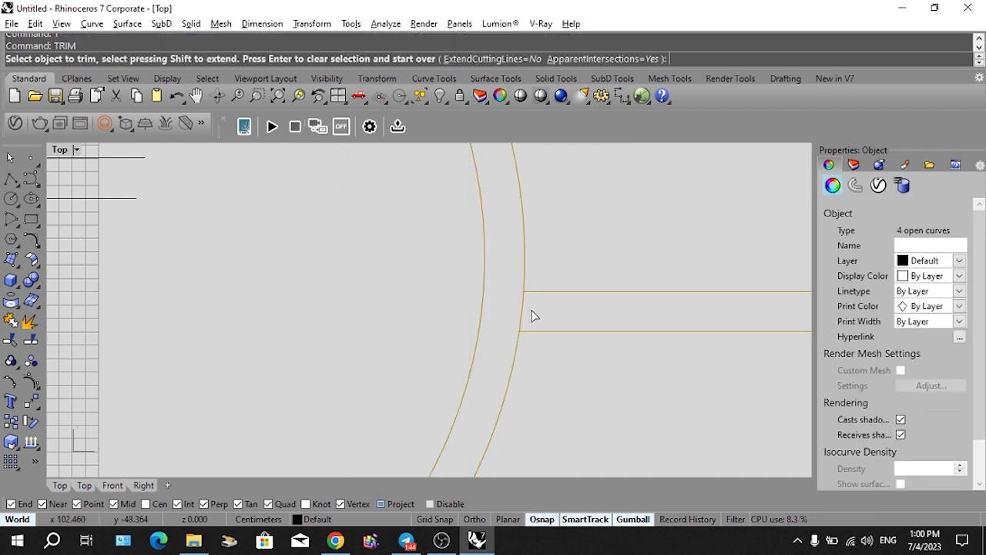
left_click(523, 311)
key("space")
scroll(523, 312, "down", 10)
key("Escape")
Extend the lowest dark-side shelf lines to the dark-facing edge of the S-shaped divider.
left_click(508, 332)
type("e")
key("space")
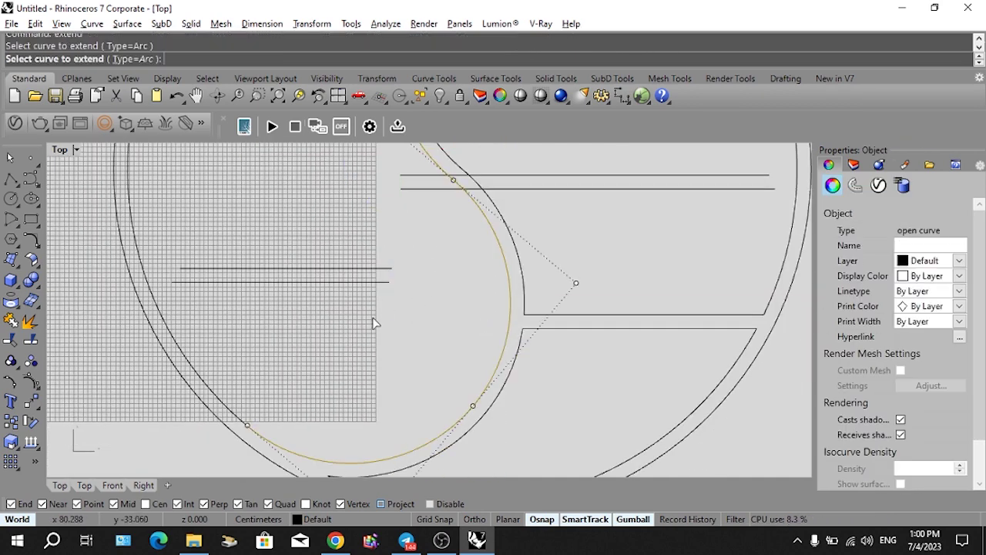
right_click_drag(375, 323, 435, 355)
left_click(432, 313)
left_click(430, 299)
key("space")
key("Escape")
type("x")
key("space")
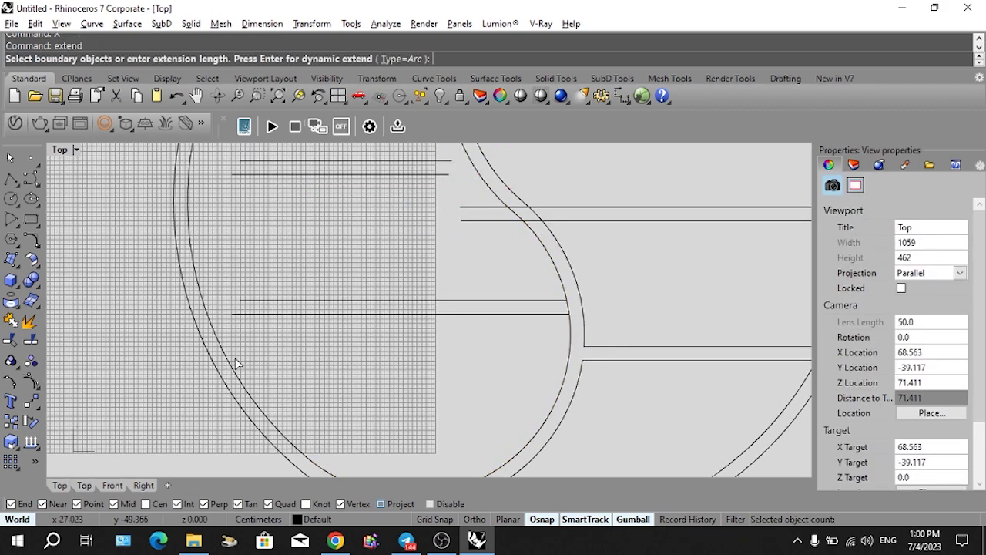
left_click(229, 360)
key("space")
left_click_drag(305, 328, 257, 231)
key("Escape")
Extend the other ends of the lowest dark-side shelf lines to the inner circle.
scroll(319, 310, "down", 2)
right_click_drag(295, 312, 335, 341)
left_click(274, 367)
key("space")
scroll(290, 333, "up", 6)
left_click(293, 315)
left_click(278, 336)
key("space")
scroll(299, 323, "down", 2)
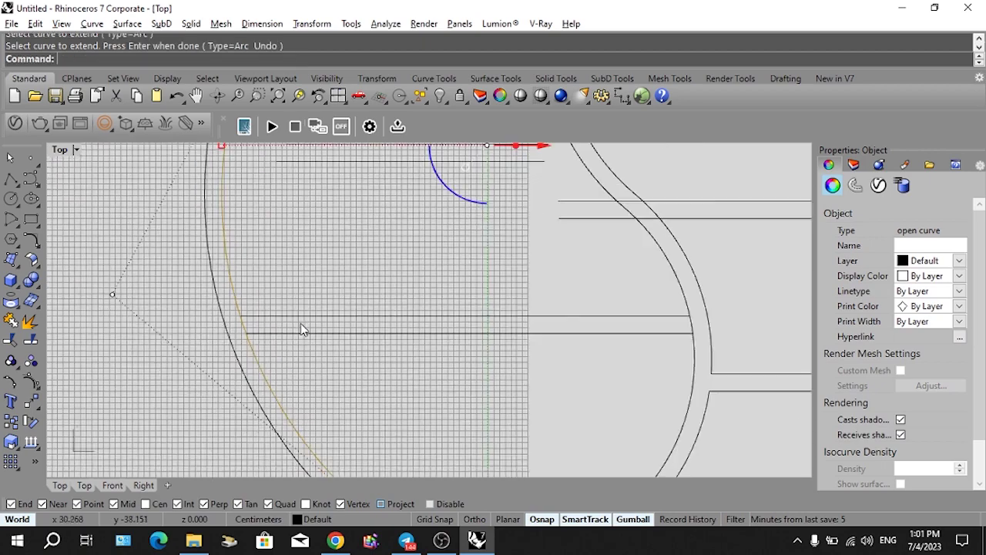
scroll(299, 326, "down", 4)
key("Escape")
Trim the inner circle and divider edge segments lying between the lowest dark-side shelf's two lines.
left_click_drag(638, 262, 191, 406)
type("t")
key("space")
scroll(265, 331, "up", 6)
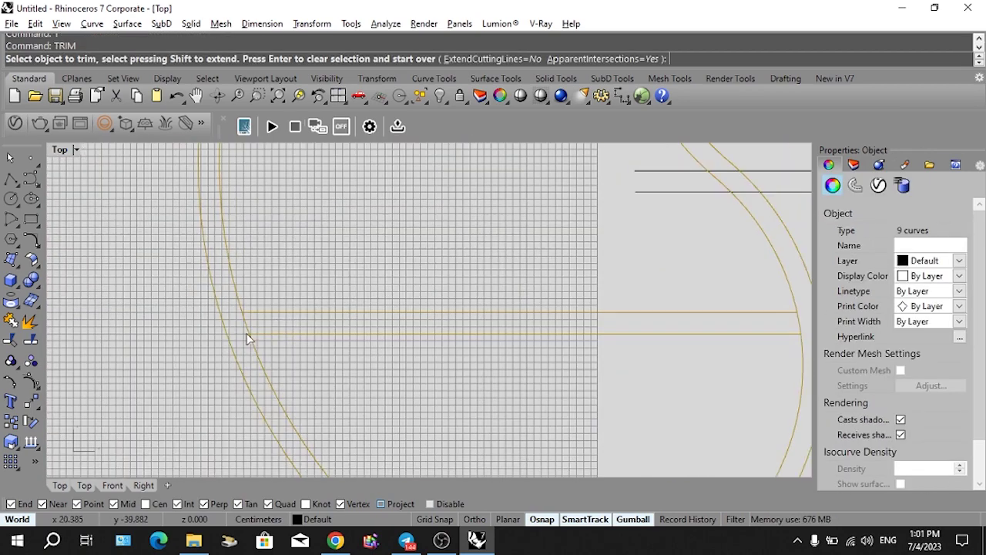
left_click(242, 325)
scroll(246, 330, "down", 4)
scroll(533, 351, "up", 4)
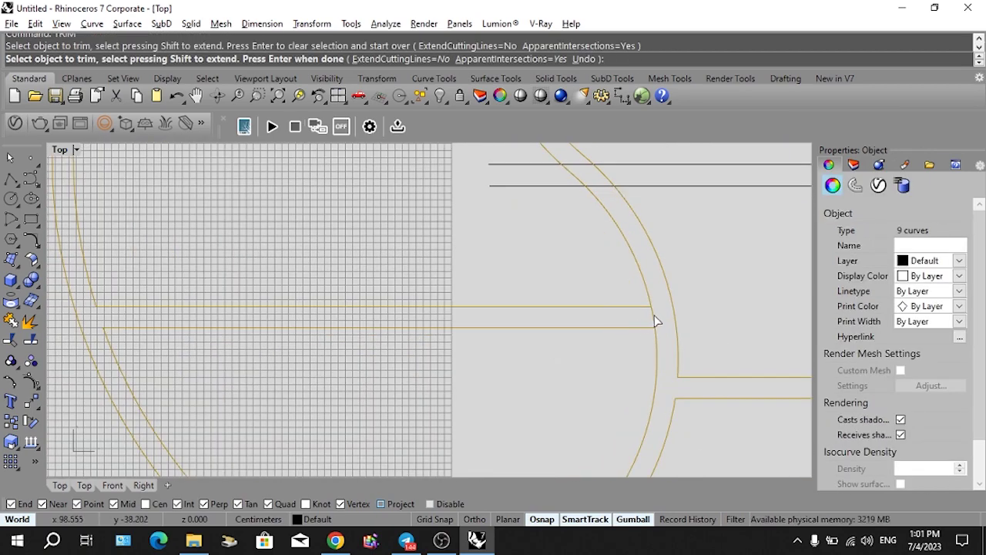
left_click(654, 316)
key("space")
scroll(643, 300, "down", 7)
key("Escape")
Extend the middle light-side shelf lines to the inner circle.
right_click_drag(632, 275, 528, 301)
scroll(716, 319, "up", 4)
left_click(714, 319)
type("X")
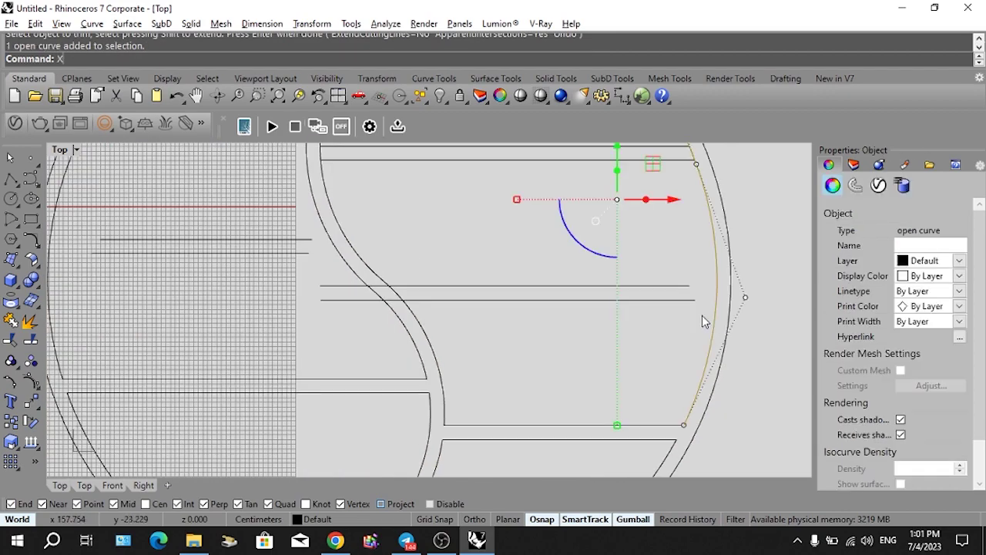
key("space")
scroll(689, 318, "up", 4)
left_click_drag(678, 295, 654, 259)
key("space")
scroll(660, 281, "down", 5)
key("Escape")
Trim the middle light-side shelf lines where they run past the light-facing edge of the divider.
right_click_drag(467, 315, 495, 346)
scroll(494, 343, "up", 4)
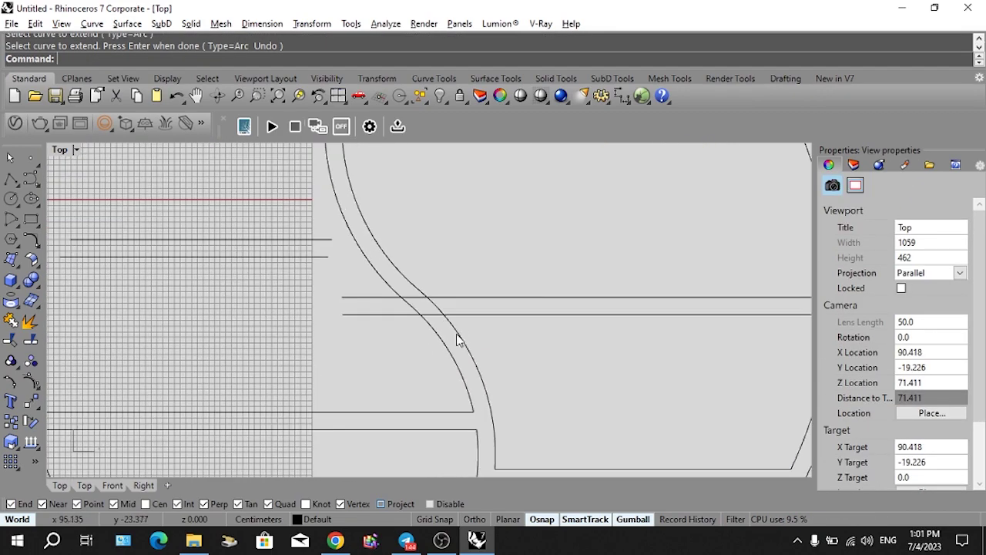
left_click(458, 336)
type("T")
key("space")
scroll(357, 321, "up", 4)
left_click_drag(360, 276, 354, 327)
key("space")
scroll(354, 336, "down", 8)
key("Escape")
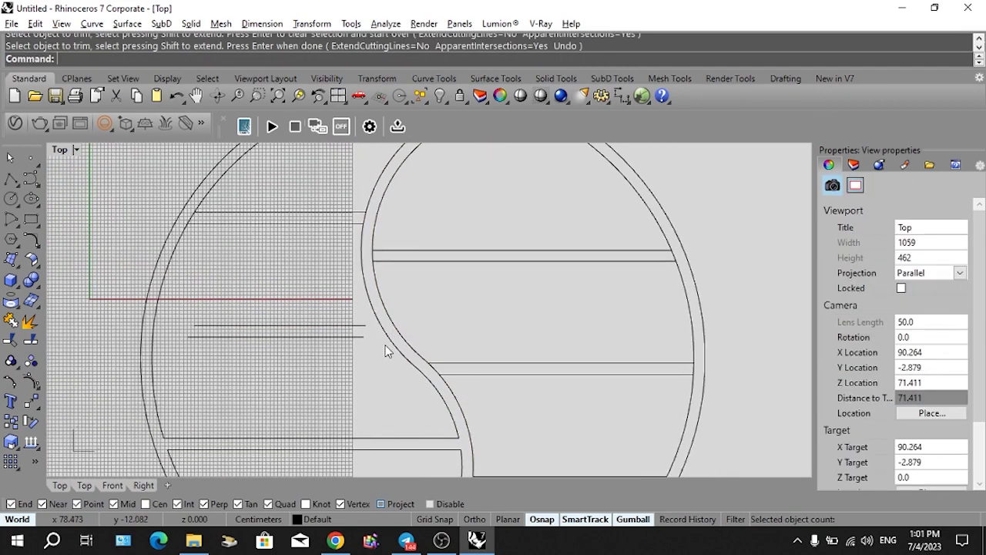
Extend the middle dark-side shelf lines to the dark-facing edge of the divider.
left_click(390, 341)
type("X")
key("space")
scroll(346, 336, "up", 4)
left_click(339, 337)
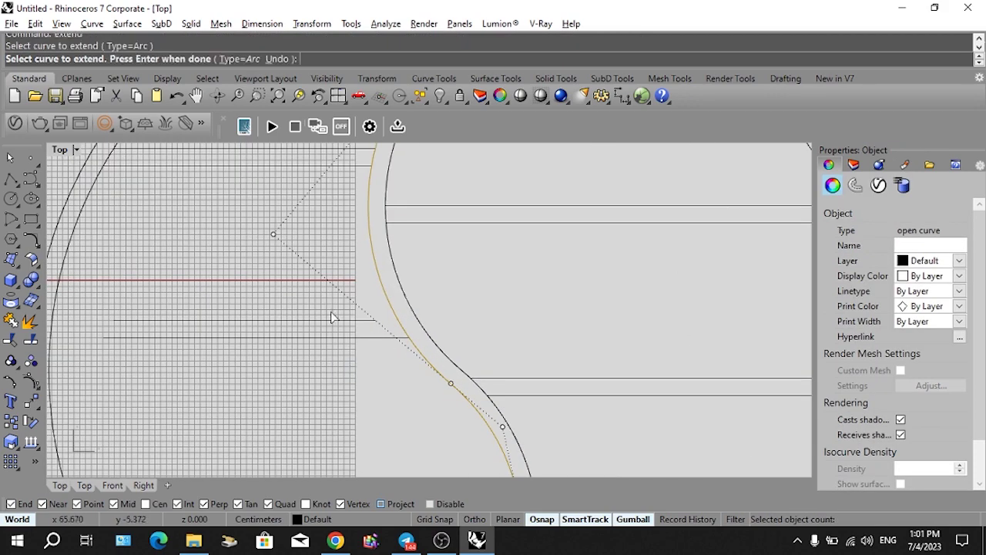
left_click(342, 318)
key("space")
key("Escape")
Extend the outer ends of the middle dark-side shelf lines to the inner circle.
right_click_drag(262, 330, 376, 340)
left_click(165, 380)
type("X")
key("space")
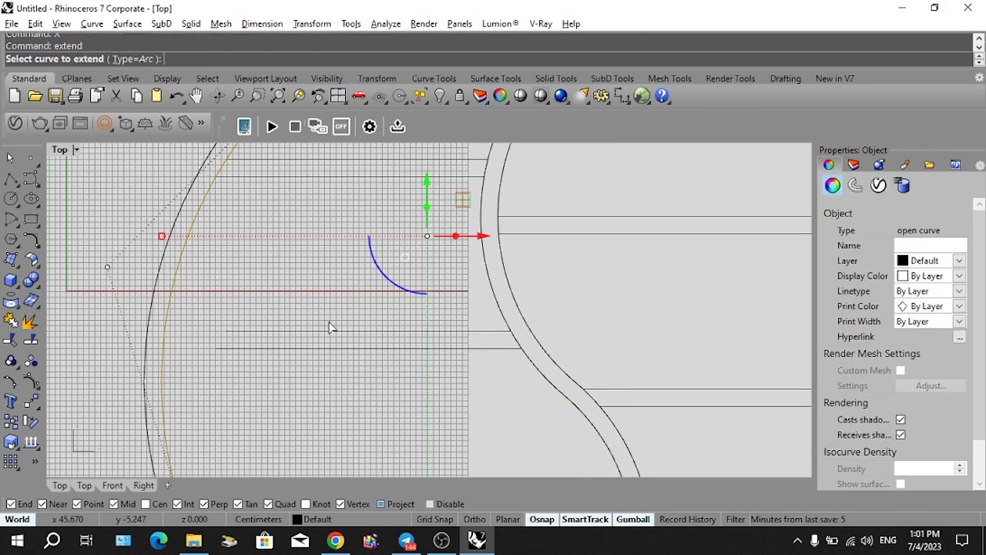
left_click_drag(313, 325, 273, 370)
key("space")
key("Escape")
Trim the inner circle and divider edge segments that close the ends of the middle light-side shelf.
scroll(315, 362, "down", 11)
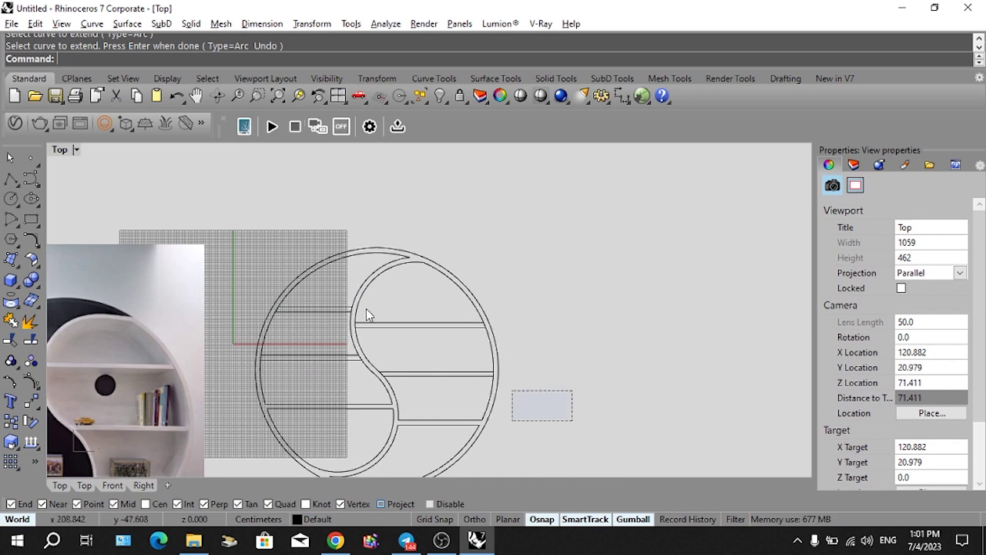
left_click_drag(365, 308, 243, 256)
type("T")
key("space")
scroll(493, 379, "up", 11)
left_click(505, 368)
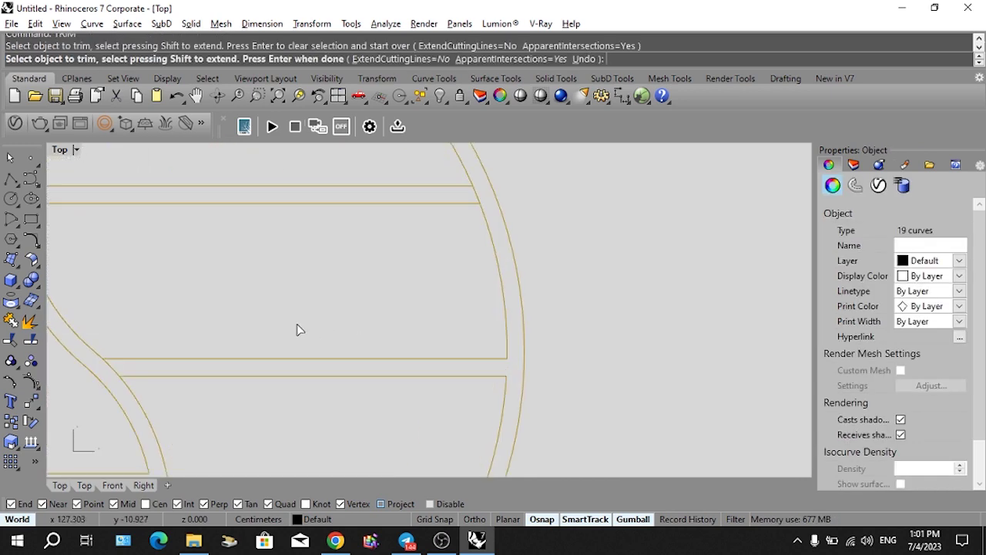
left_click(111, 368)
right_click_drag(113, 370, 299, 338)
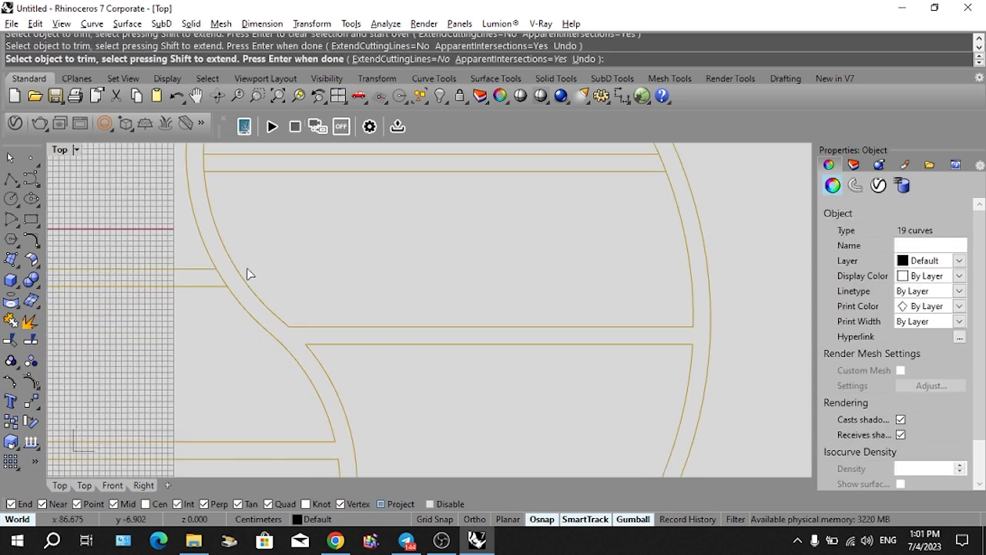
Trim the divider edge and inner circle segments that close the ends of the middle dark-side shelf.
left_click(218, 277)
scroll(462, 265, "down", 6)
right_click_drag(462, 265, 596, 294)
scroll(277, 271, "up", 6)
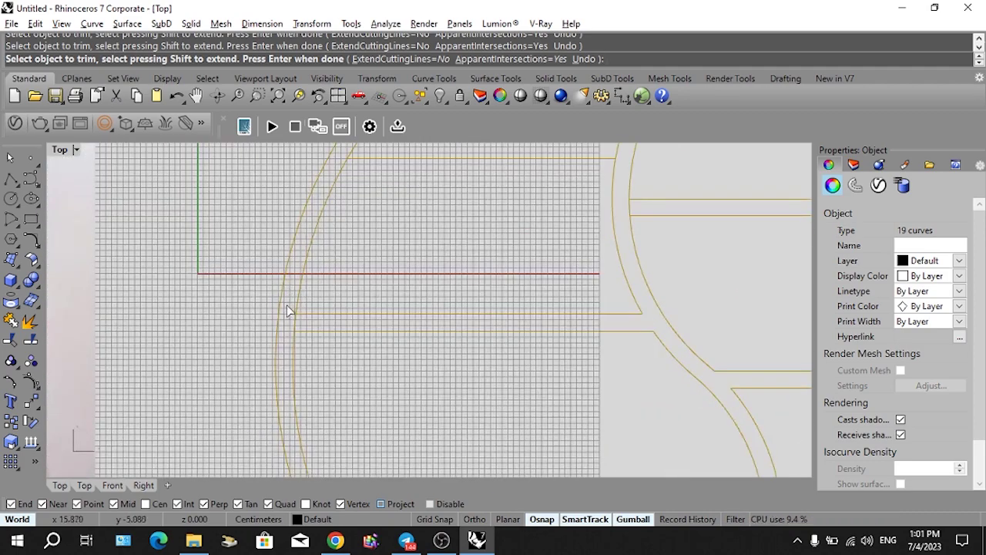
left_click(293, 320)
scroll(349, 292, "down", 6)
Trim the inner circle and divider edge segments that close the ends of the upper shelves.
right_click_drag(396, 230, 396, 310)
scroll(393, 305, "up", 6)
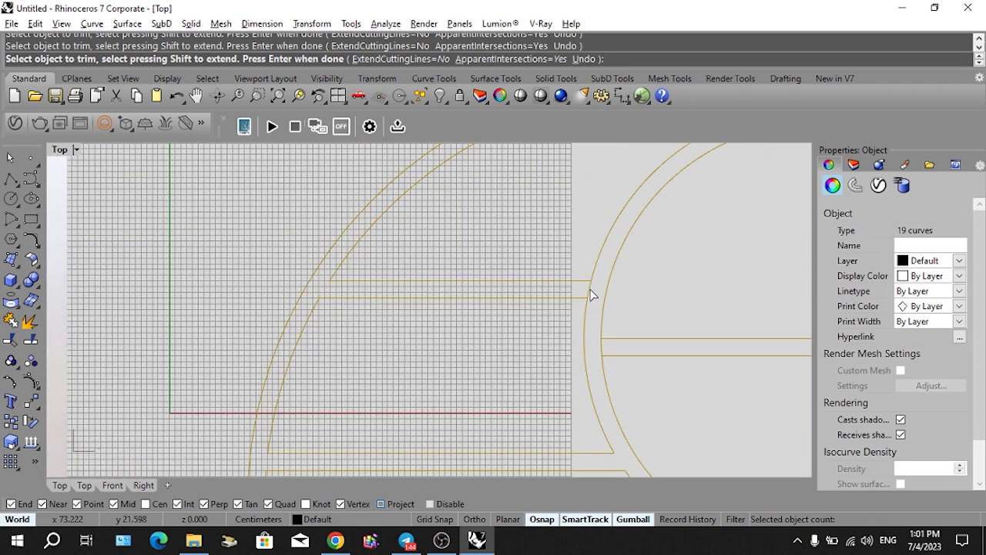
scroll(592, 295, "down", 3)
scroll(497, 311, "up", 4)
scroll(405, 292, "down", 3)
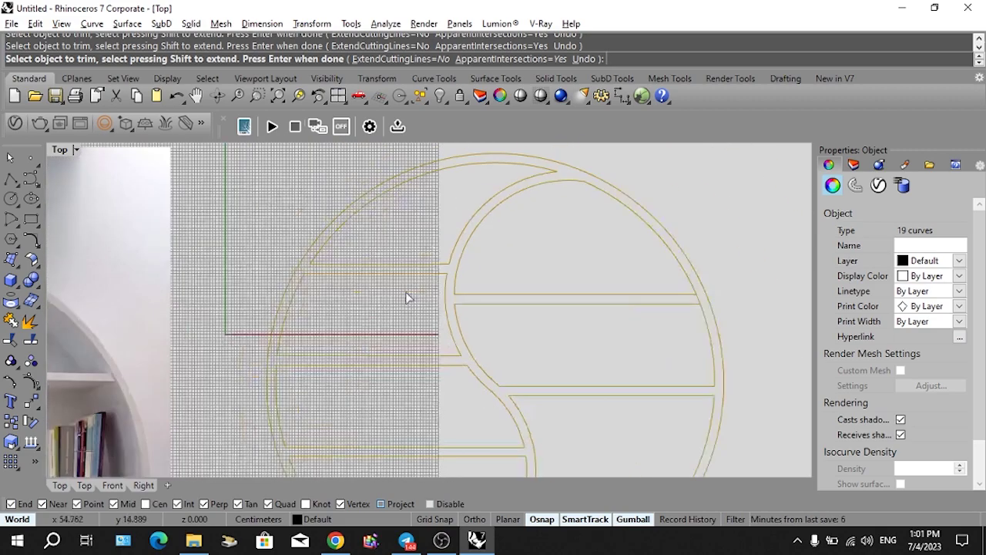
scroll(621, 281, "up", 5)
scroll(601, 297, "down", 6)
right_click(592, 296)
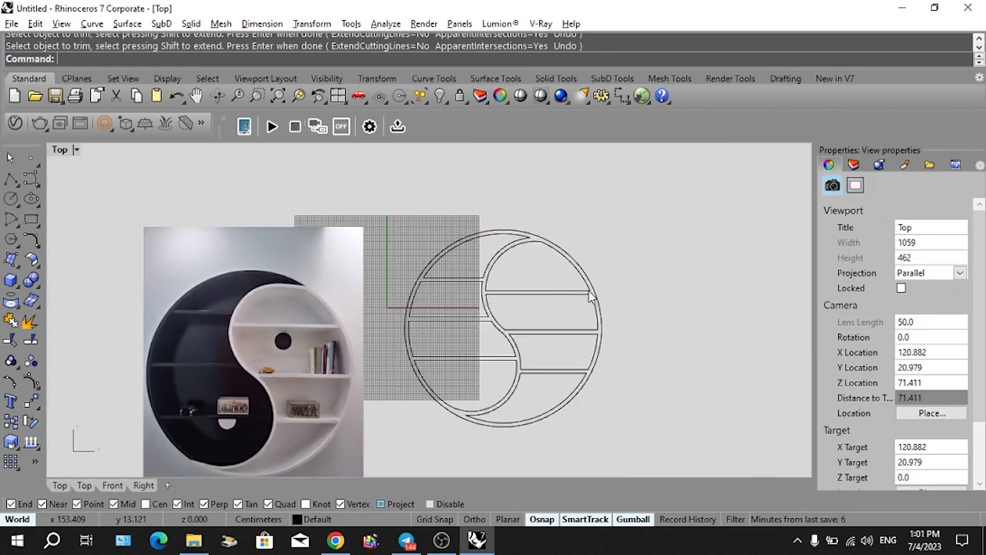
Join all the curves of the shelf outline.
scroll(592, 294, "down", 3)
scroll(519, 356, "up", 2)
left_click_drag(470, 394, 678, 193)
scroll(465, 337, "up", 12)
scroll(360, 291, "up", 5)
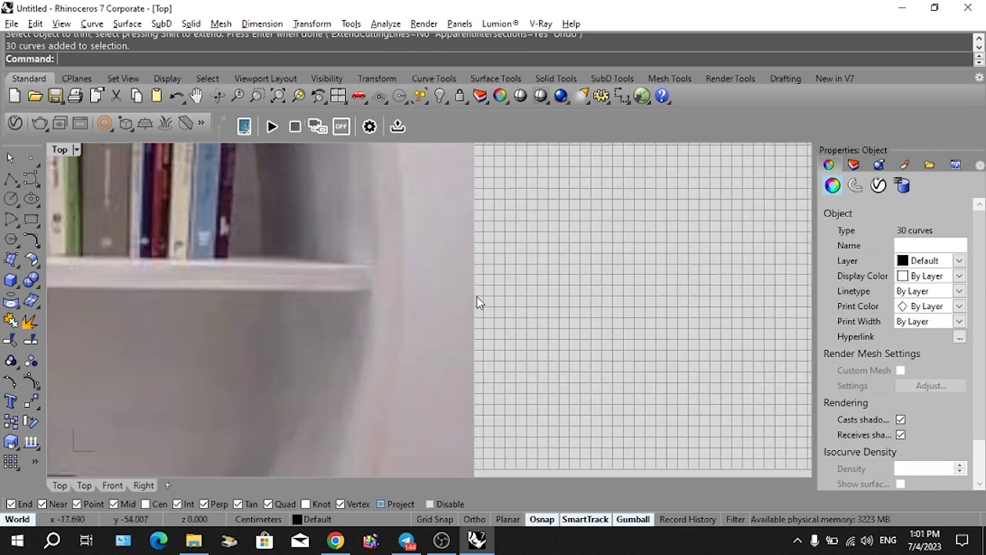
scroll(476, 297, "down", 9)
scroll(470, 385, "down", 9)
right_click_drag(553, 339, 476, 331)
key("ctrl+j")
right_click_drag(557, 331, 524, 333)
scroll(524, 333, "down", 2)
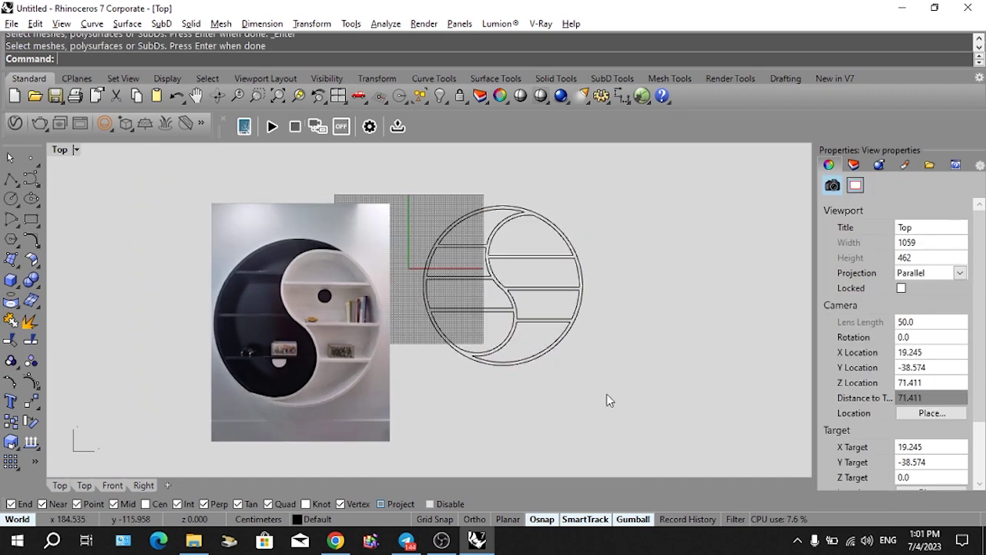
Extrude all the joined shelf outlines 30 cm in the perspective view as a solid, keeping the input curves.
left_click_drag(607, 402, 392, 201)
left_click_drag(550, 215, 422, 425)
right_click_drag(457, 415, 402, 409)
key("ctrl+F4")
type("e <")
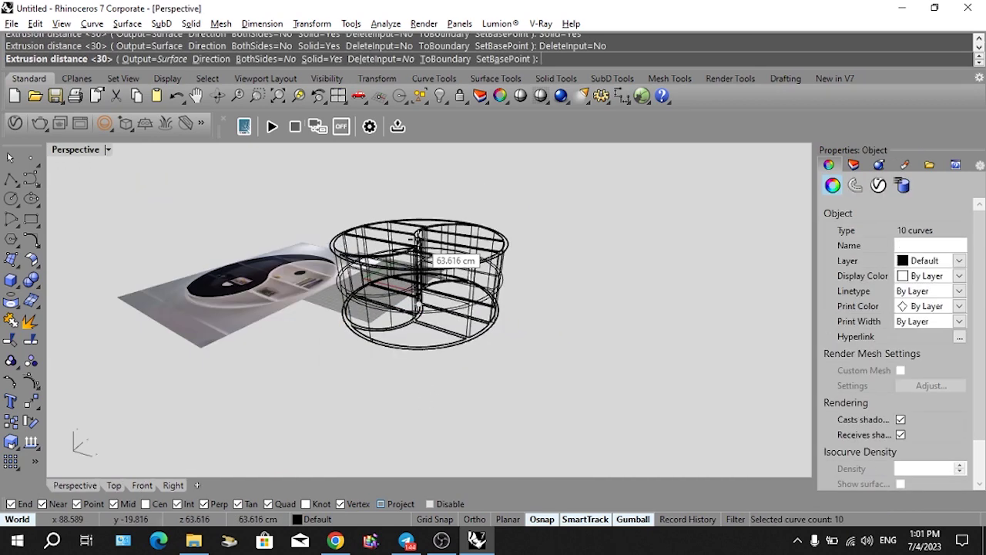
type("30")
key("Return")
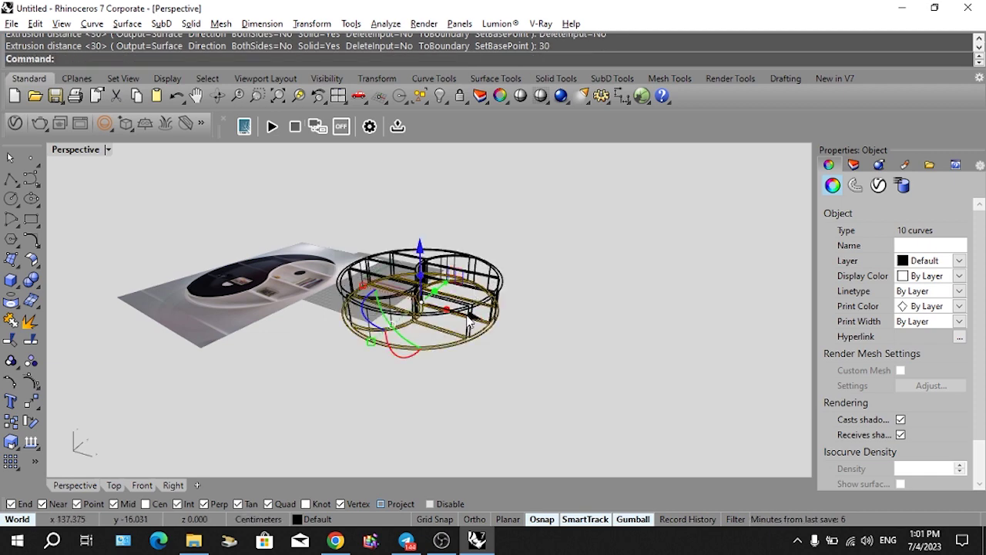
Set the perspective view to Shaded display and delete the profile curves used for the extrusion.
key("ctrl+alt+s")
key("Return")
right_click_drag(462, 347, 518, 400)
Rotate the extruded shelf about its X axis so that it stands upright.
left_click(467, 357)
right_click_drag(419, 374, 477, 330)
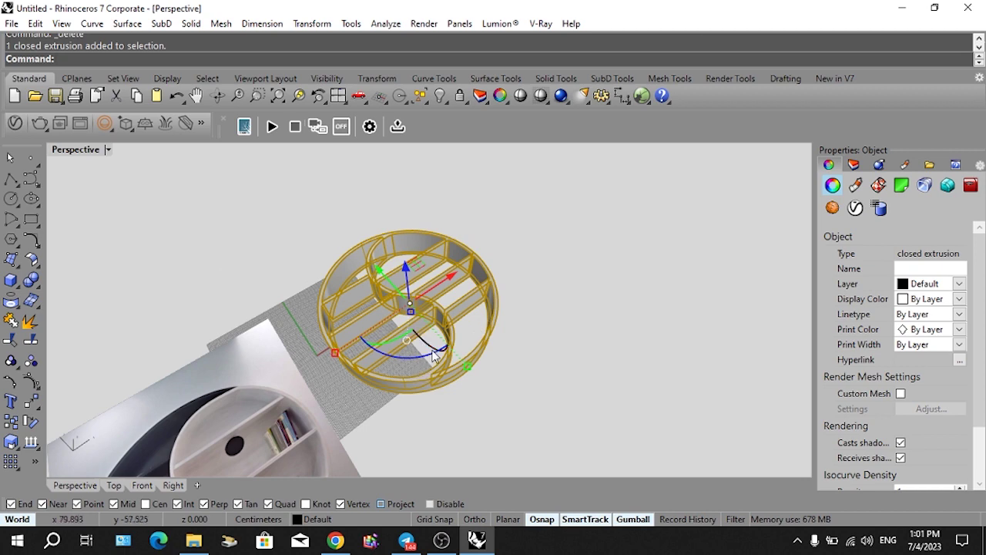
left_click_drag(413, 340, 378, 287, "shift")
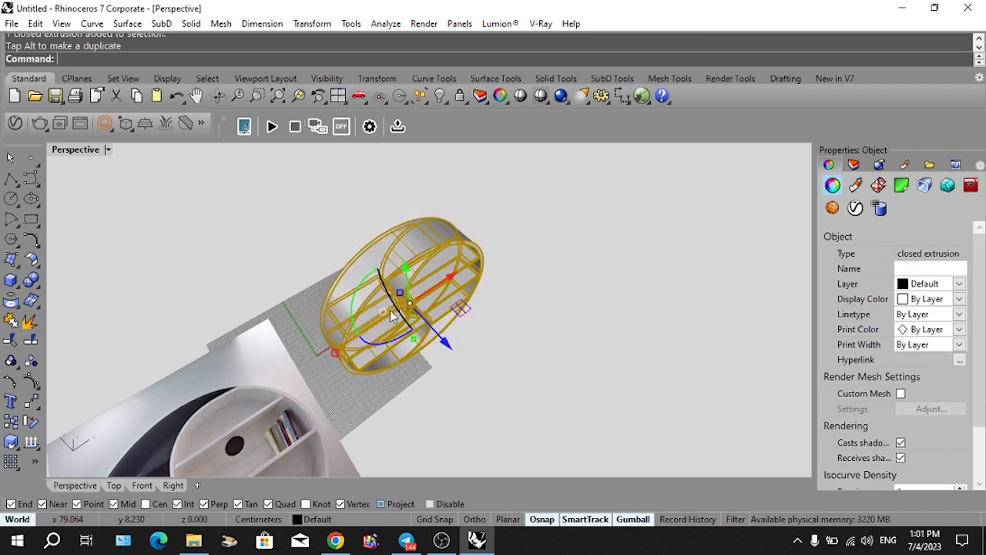
Delete the reference photo lying beside the shelf.
left_click(238, 439)
right_click_drag(237, 439, 304, 373, "shift")
left_click(305, 374)
type("e")
key("Return")
mouse_move(396, 342)
right_mouse_down()
mouse_move(349, 267)
mouse_move(392, 320)
right_mouse_up()
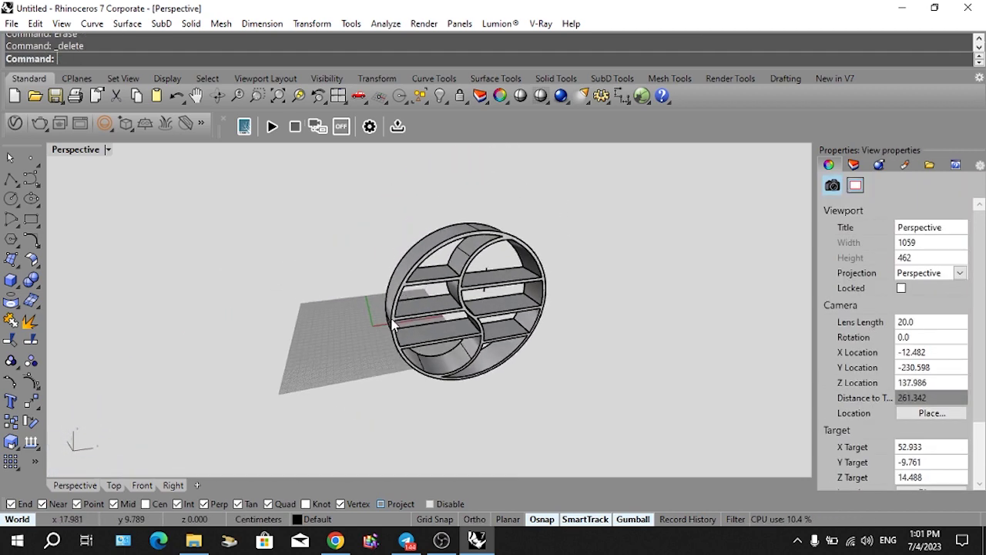
Move the upright shelf and delete the stray lines left next to it.
left_click(466, 264)
left_click_drag(469, 248, 460, 232)
right_click_drag(505, 300, 447, 260)
left_click(607, 327)
mouse_move(606, 326)
right_mouse_down()
mouse_move(551, 351)
mouse_move(559, 366)
mouse_move(592, 361)
right_mouse_up()
left_click(536, 349)
type("e")
key("Return")
Show the shelf model in Rendered display mode in the perspective view.
scroll(514, 311, "up", 6)
right_click_drag(516, 311, 562, 314)
right_click_drag(512, 353, 556, 401, "shift")
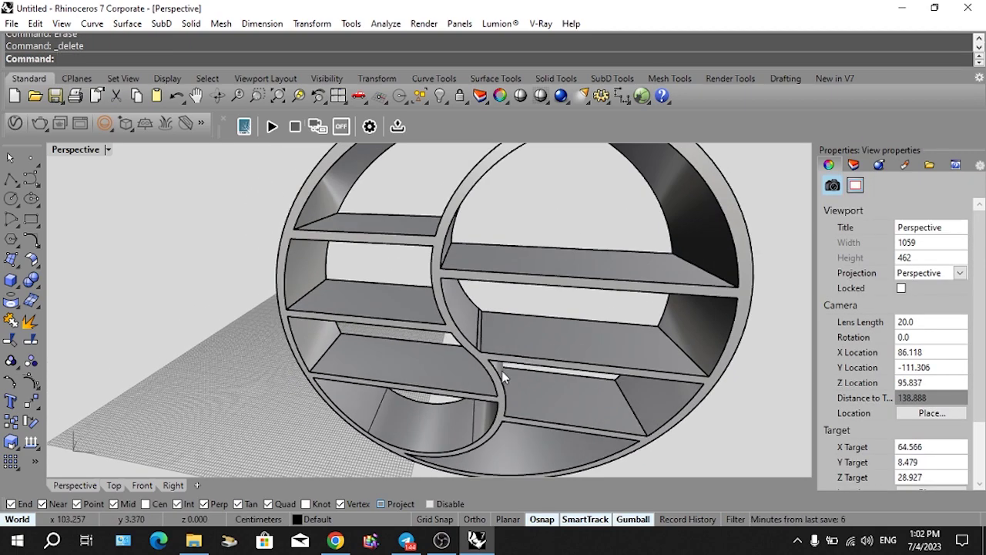
right_click_drag(501, 373, 509, 327)
scroll(517, 313, "down", 5)
key("ctrl+alt+r")
scroll(508, 326, "up", 6)
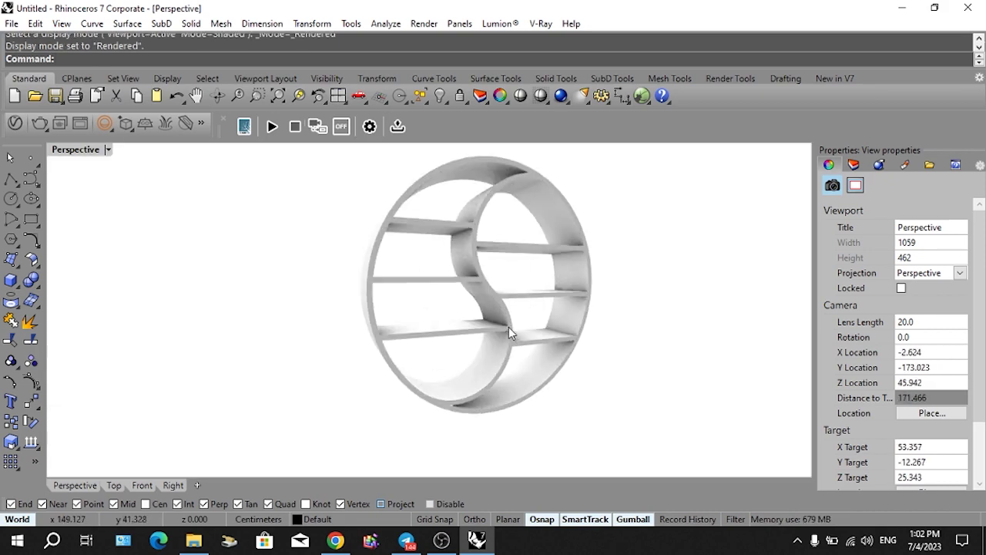